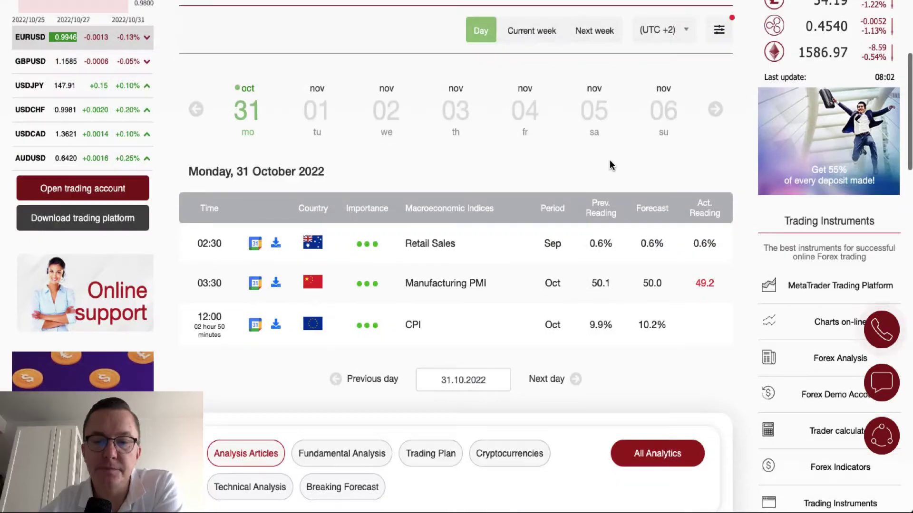
Scroll the InstaForex calendar down to the 31 October 2022 events, showing Manufacturing PMI at 49.2
scroll(611, 164, down, 1)
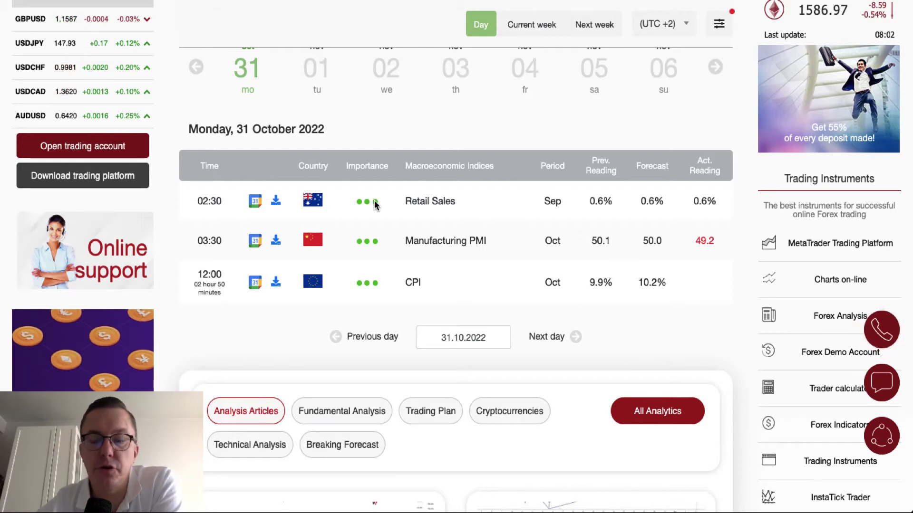
Scroll back up to the InstaForex site header and the FOREX CALENDAR title
scroll(374, 204, up, 2)
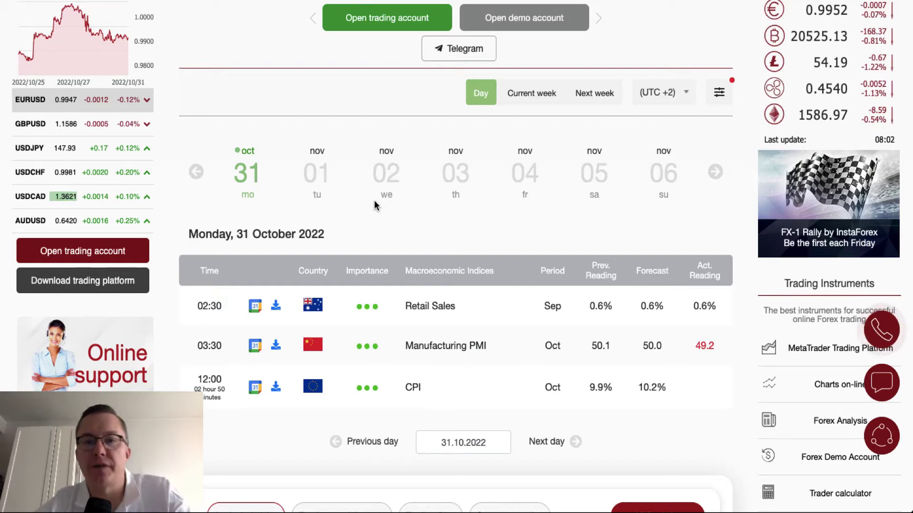
scroll(375, 205, up, 3)
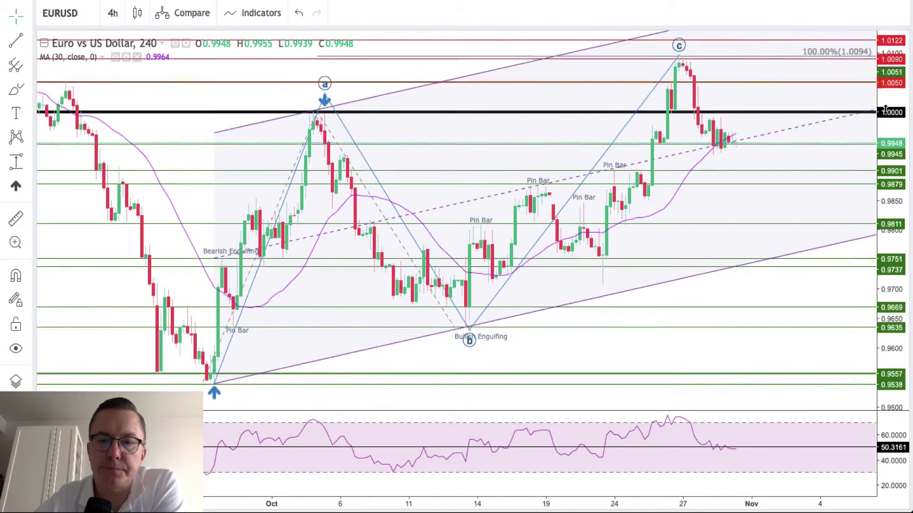
Rescale the EURUSD price axis, select the purple rising channel, and bring up the Patterns drawing list
drag(886, 95, 885, 120)
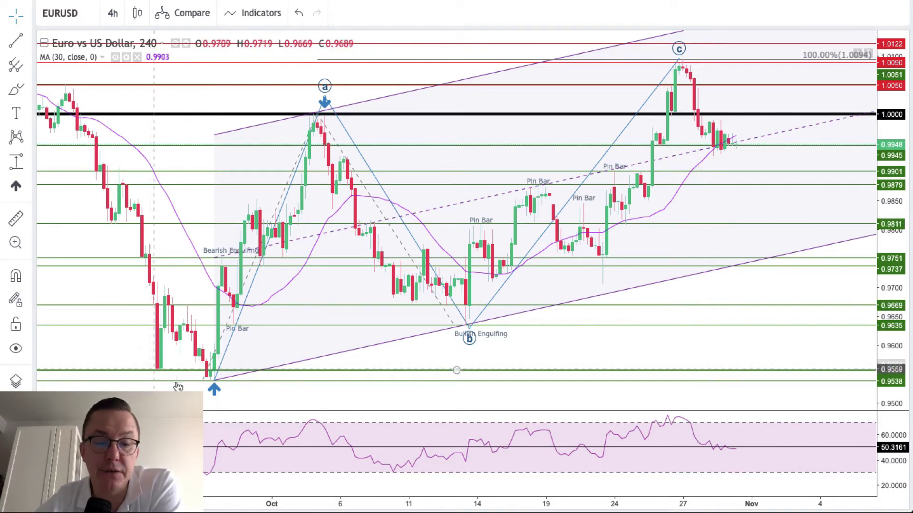
click(214, 381)
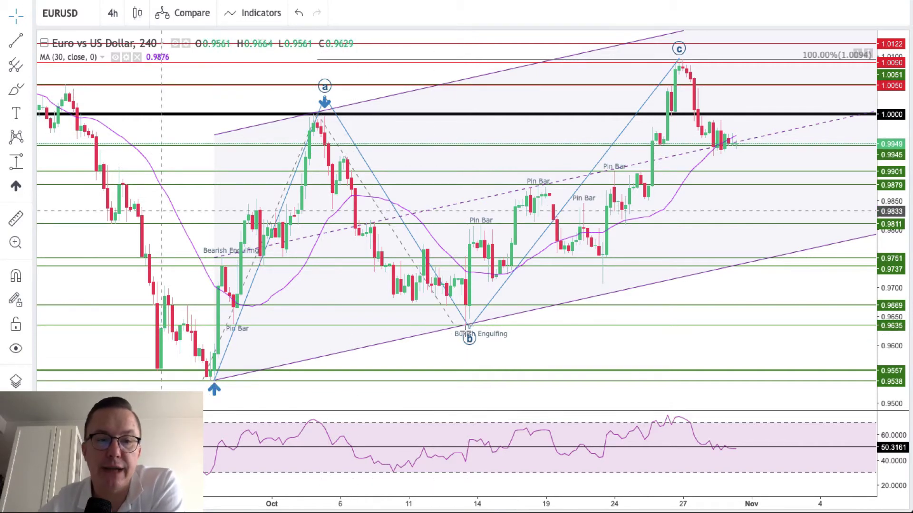
click(28, 138)
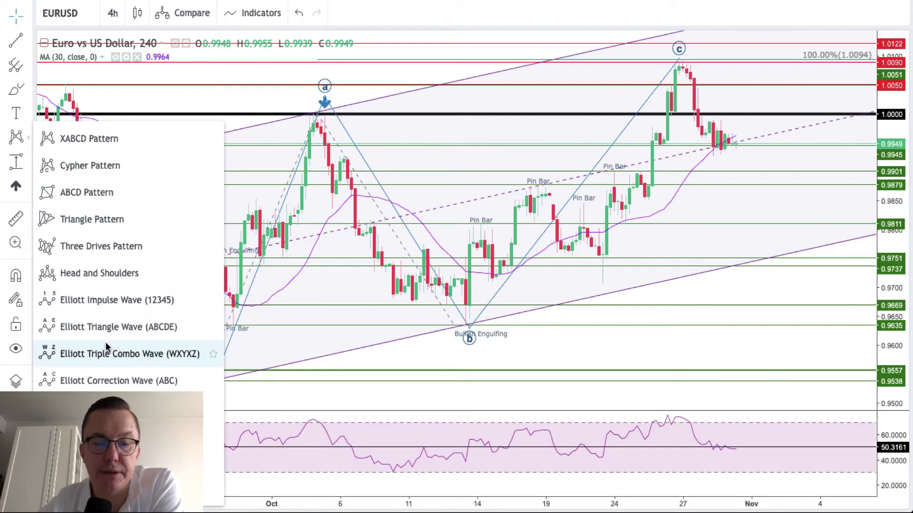
Draw an Elliott Impulse Wave from the b low, with iii at the c peak and v near 1.0133
click(108, 375)
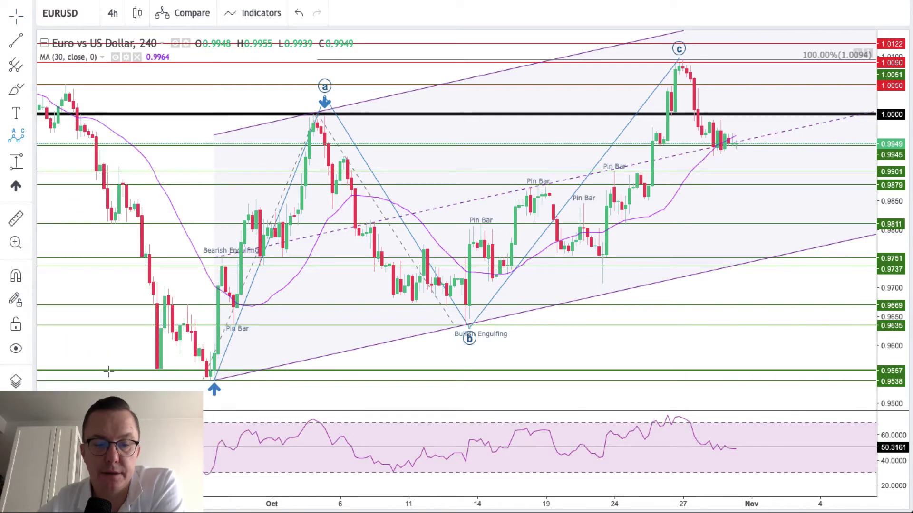
click(16, 139)
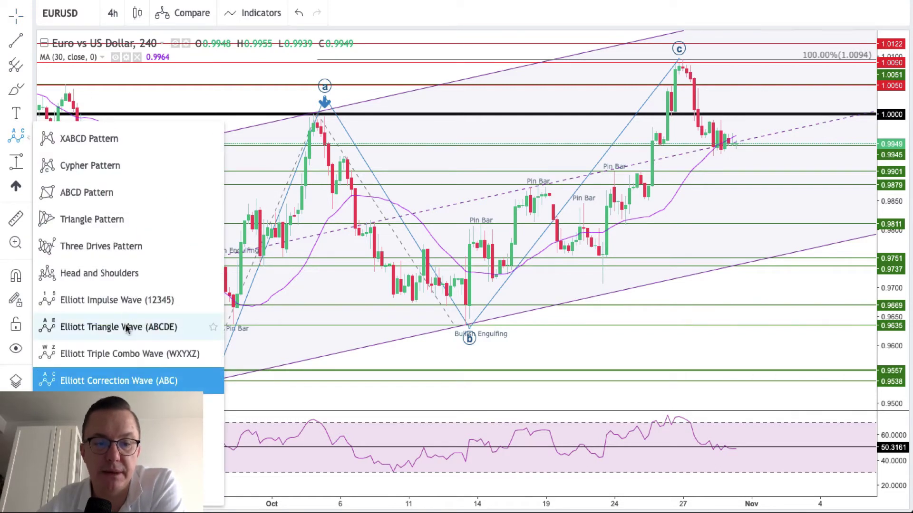
click(125, 303)
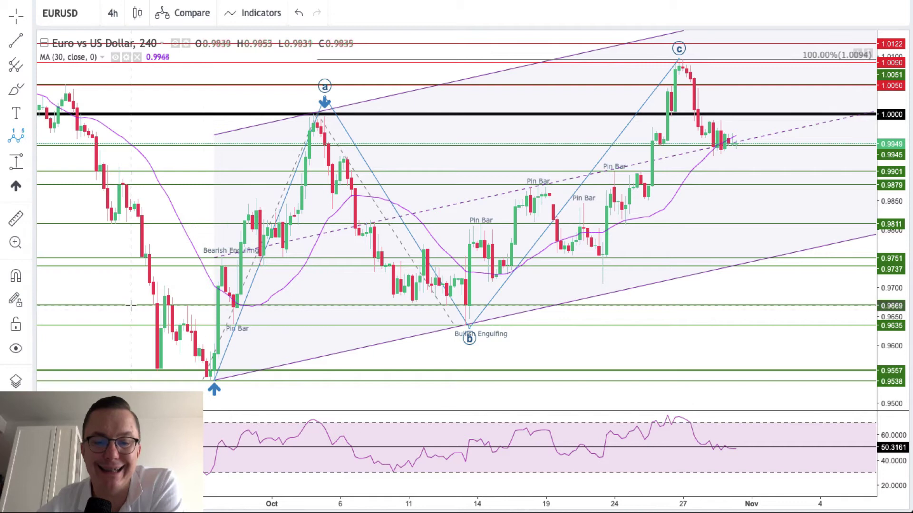
click(469, 325)
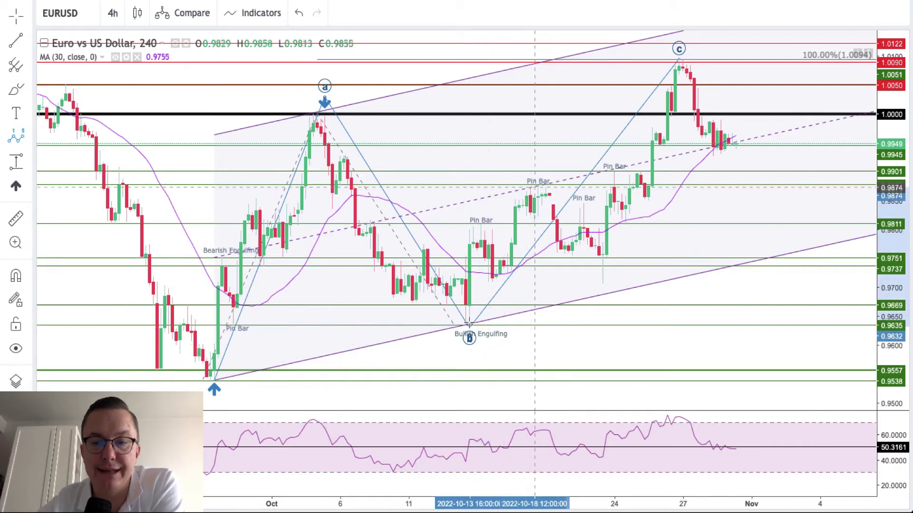
click(539, 183)
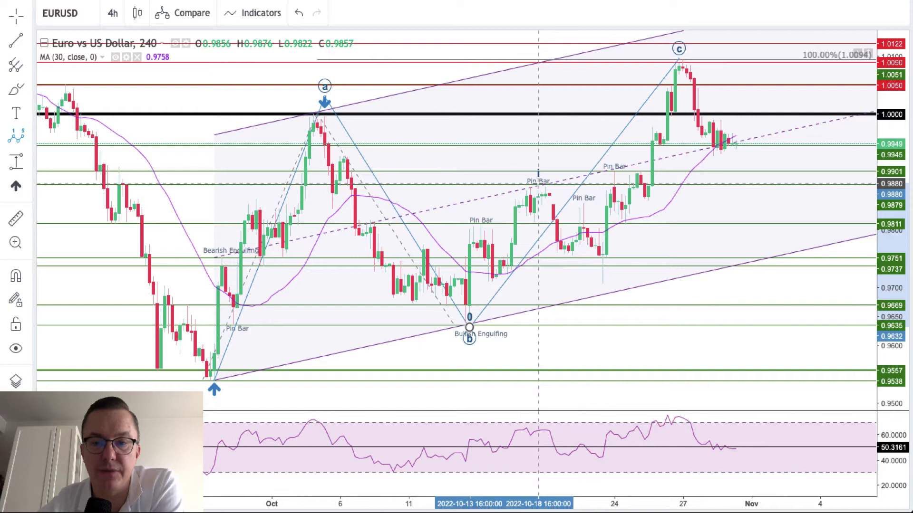
click(602, 288)
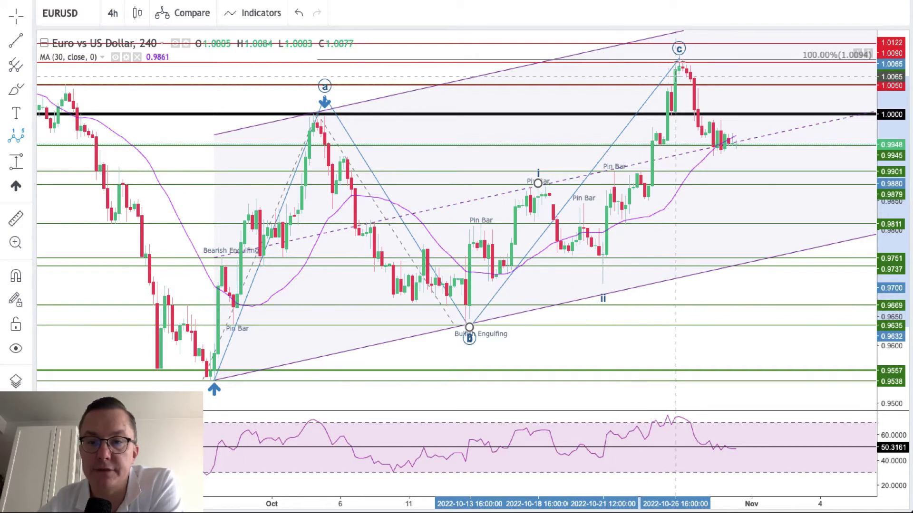
click(694, 56)
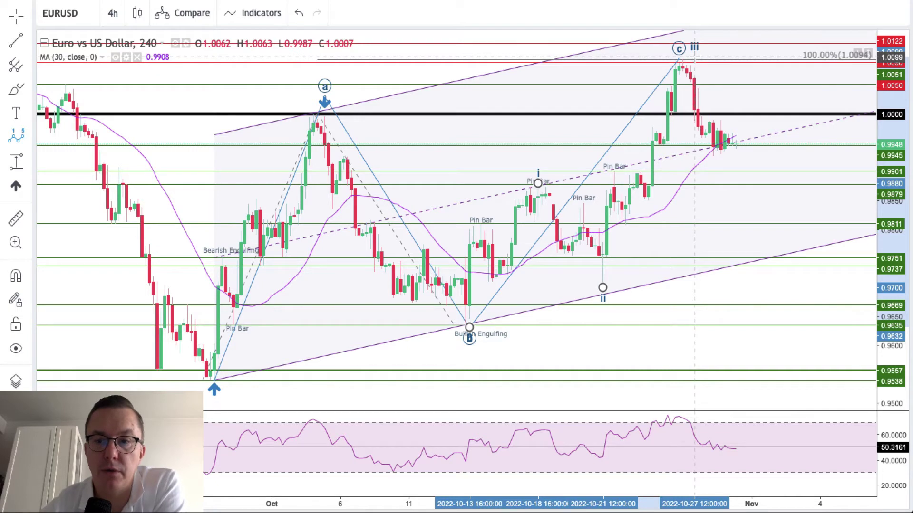
click(728, 165)
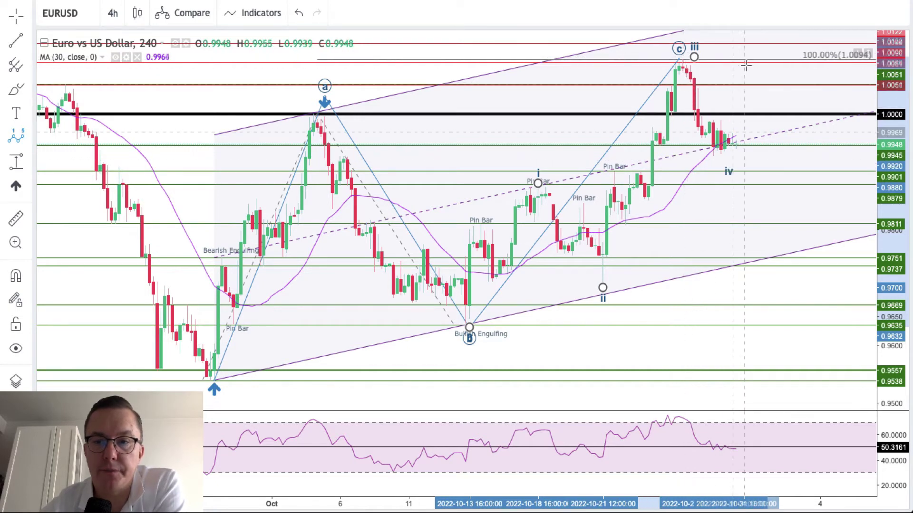
click(766, 37)
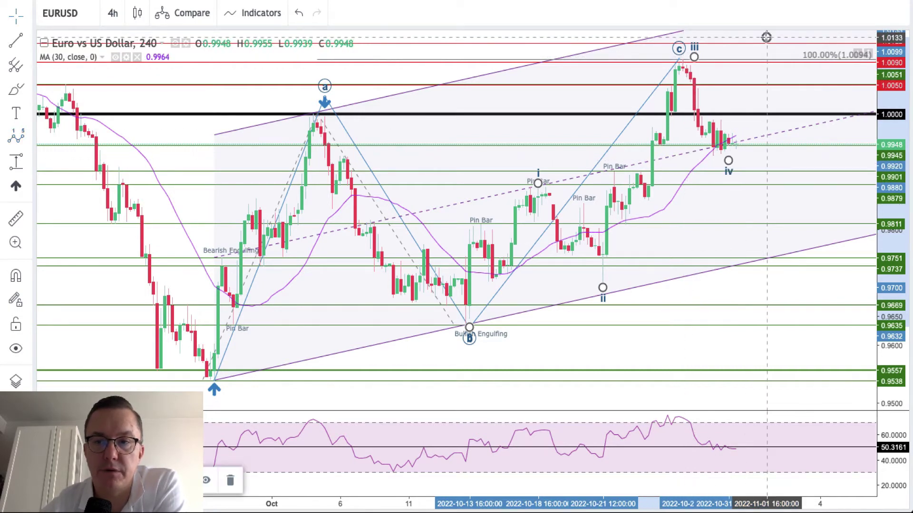
drag(890, 97, 891, 128)
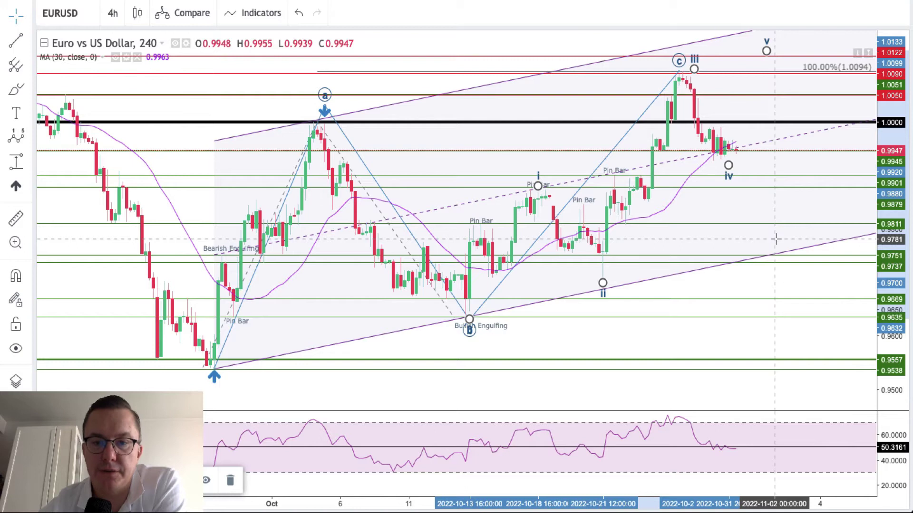
Place a small magenta up arrow just right of and below wave iv, near 0.99
click(15, 187)
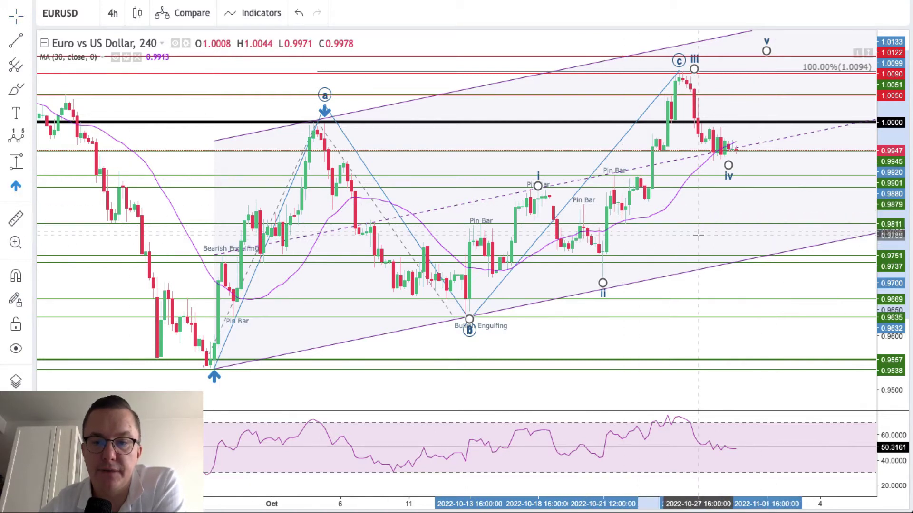
click(759, 191)
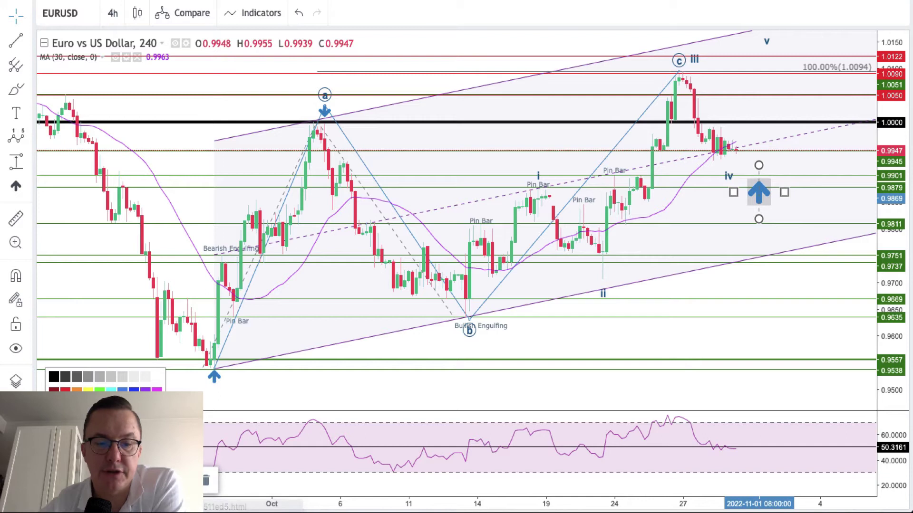
click(157, 389)
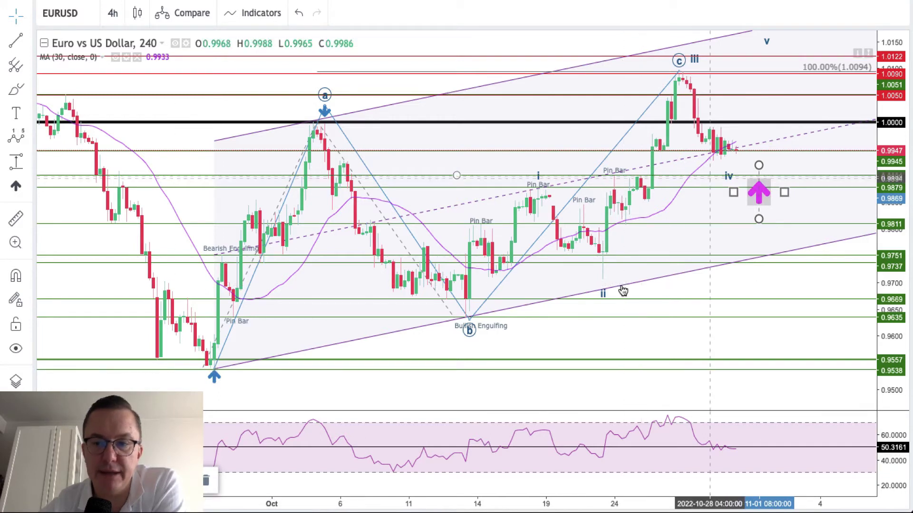
drag(760, 185, 761, 192)
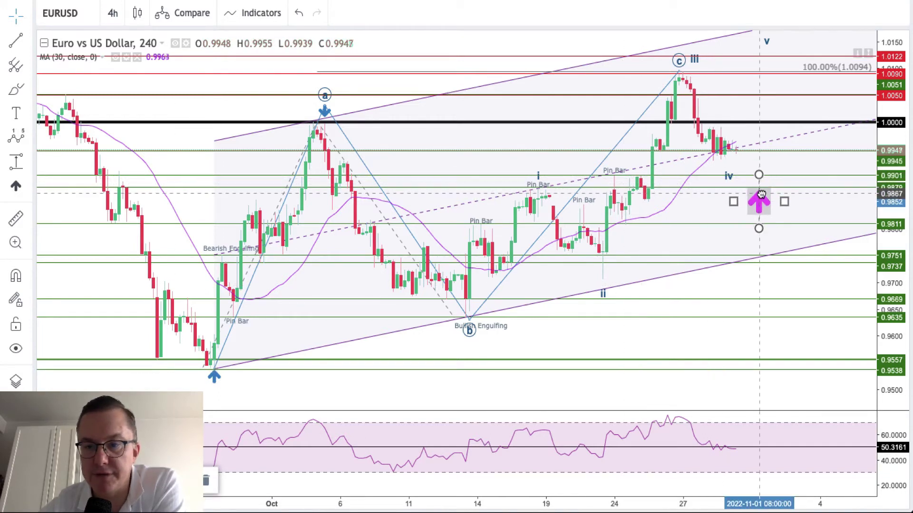
drag(760, 174, 762, 191)
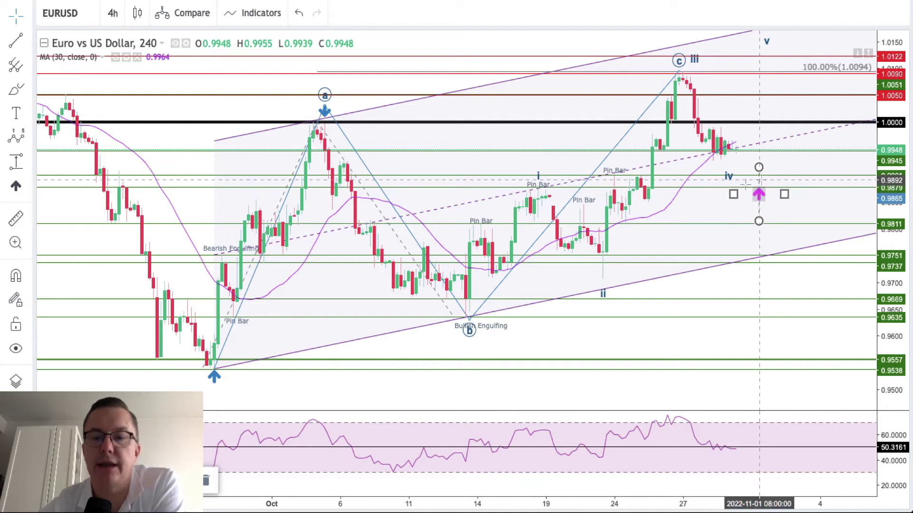
Recolour the Elliott impulse wave labels magenta
double_click(539, 174)
click(419, 264)
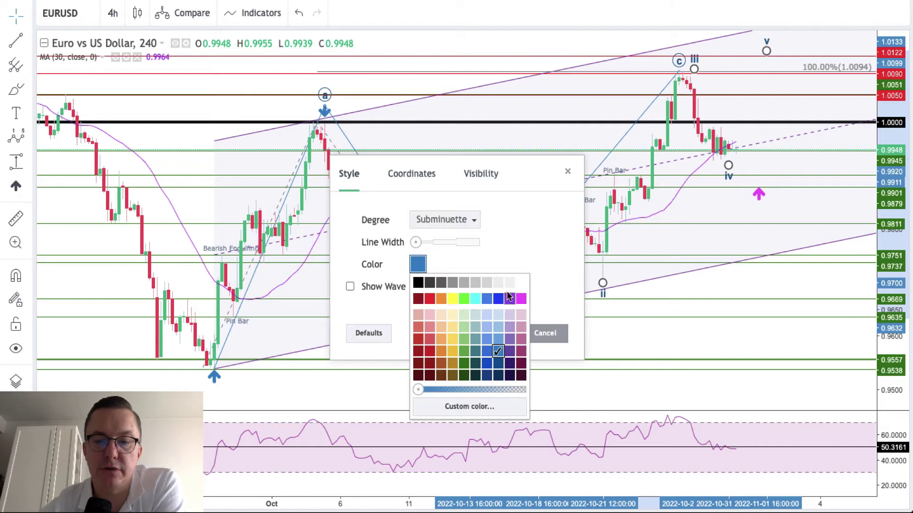
click(521, 298)
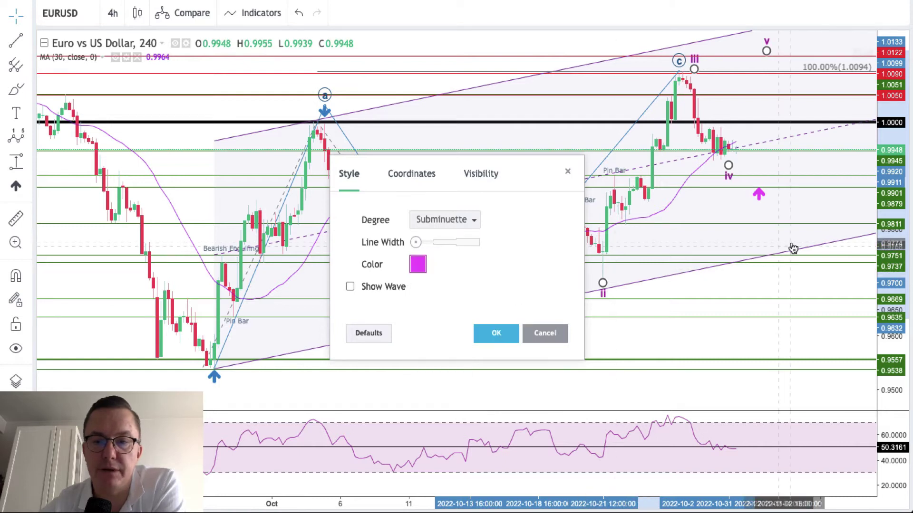
click(495, 333)
click(801, 218)
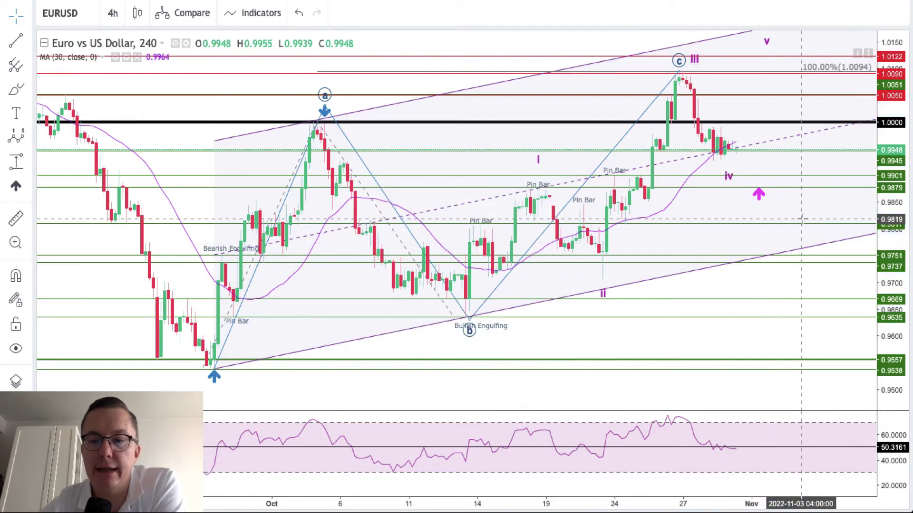
Nudge impulse wave point iv slightly higher
click(729, 166)
drag(730, 166, 729, 161)
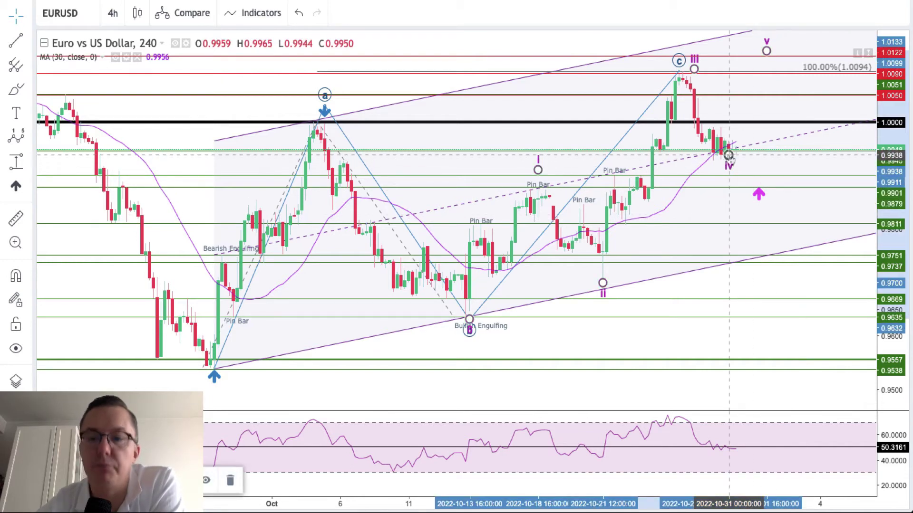
click(778, 166)
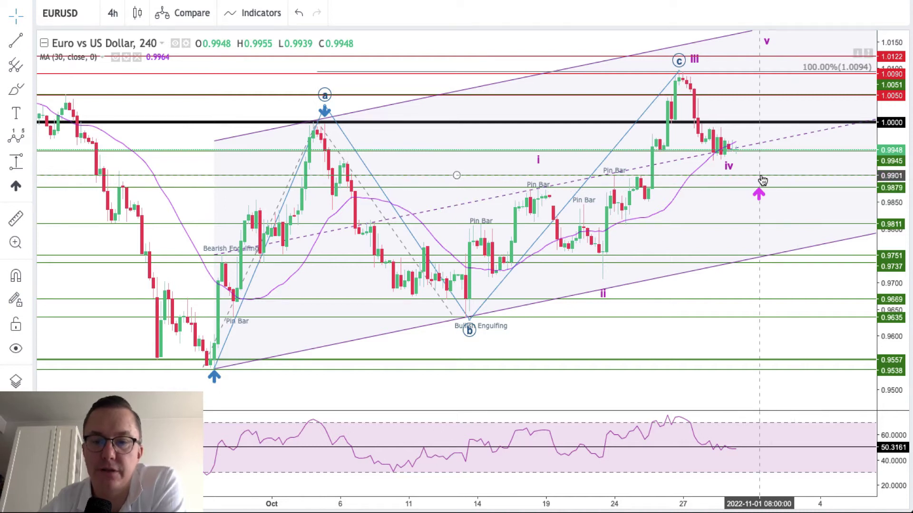
Lower wave point i onto the pin bar high, then inspect the late-September blue up arrow
click(538, 163)
drag(538, 163, 538, 180)
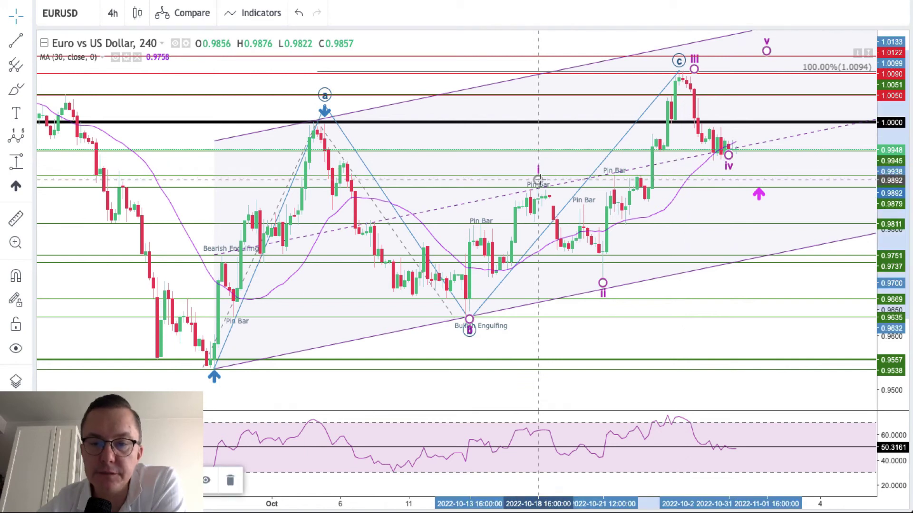
click(721, 213)
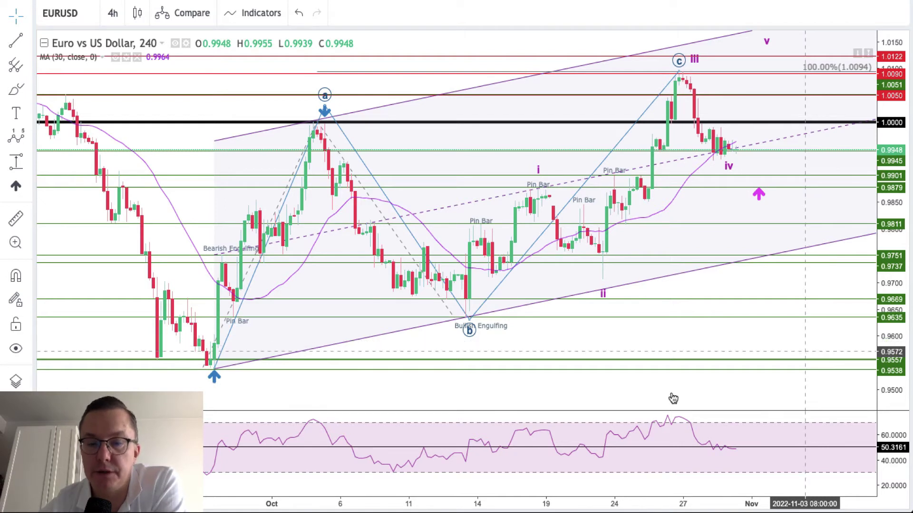
click(214, 377)
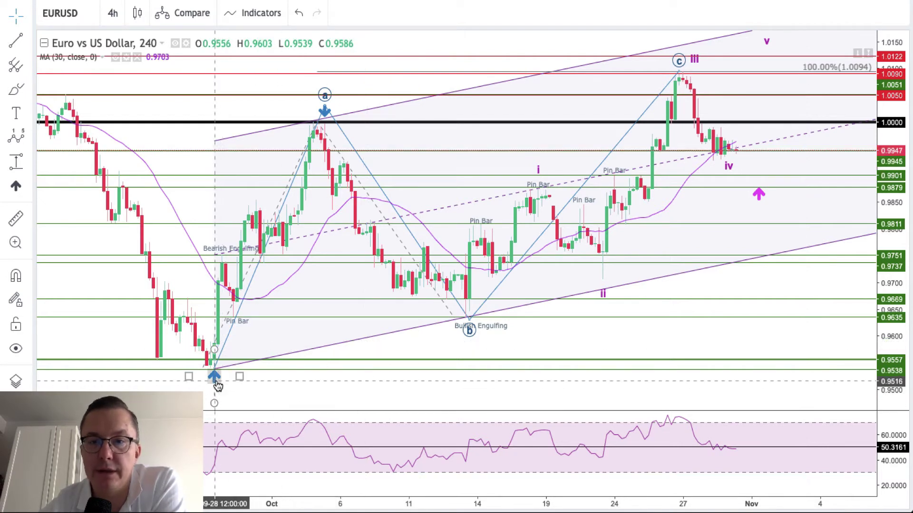
key(Escape)
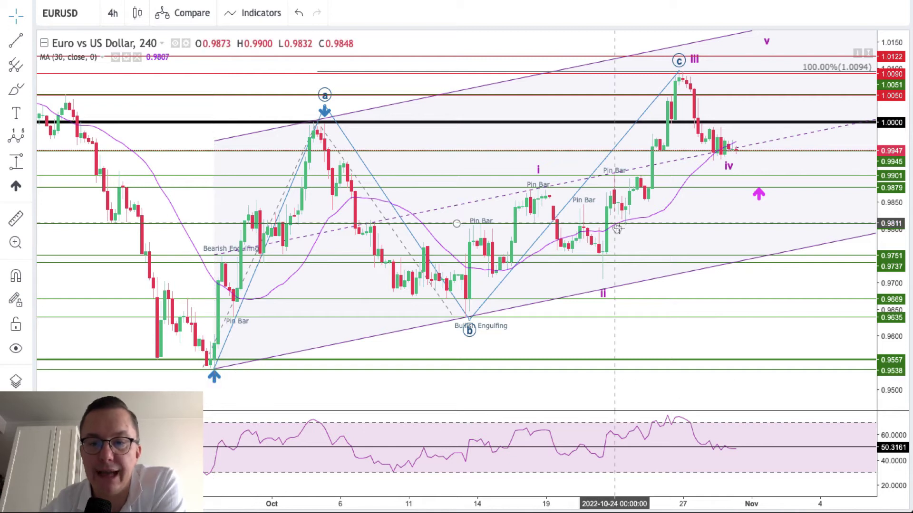
Switch the chart to GBPUSD and fit its A-B-C, triangle and resistance drawings into view
click(80, 14)
text(GBPUSDF)
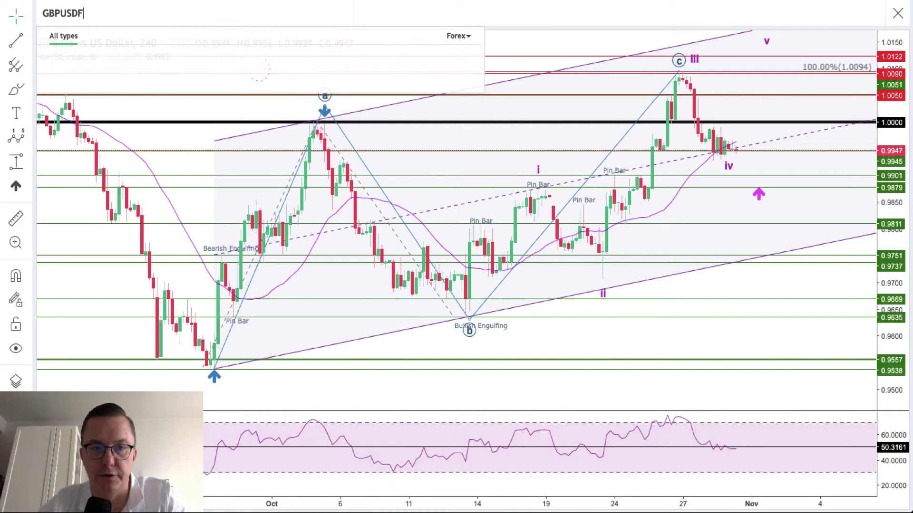
key(BackSpace)
key(Return)
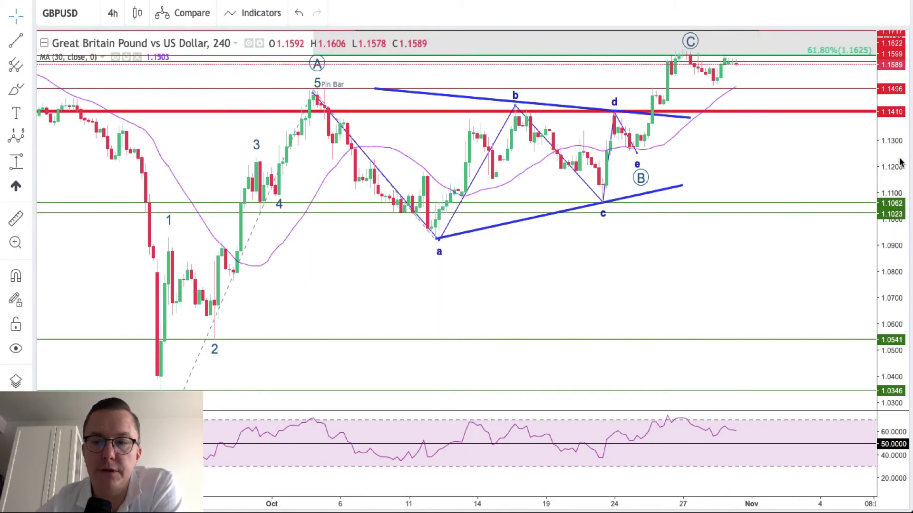
drag(900, 159, 899, 204)
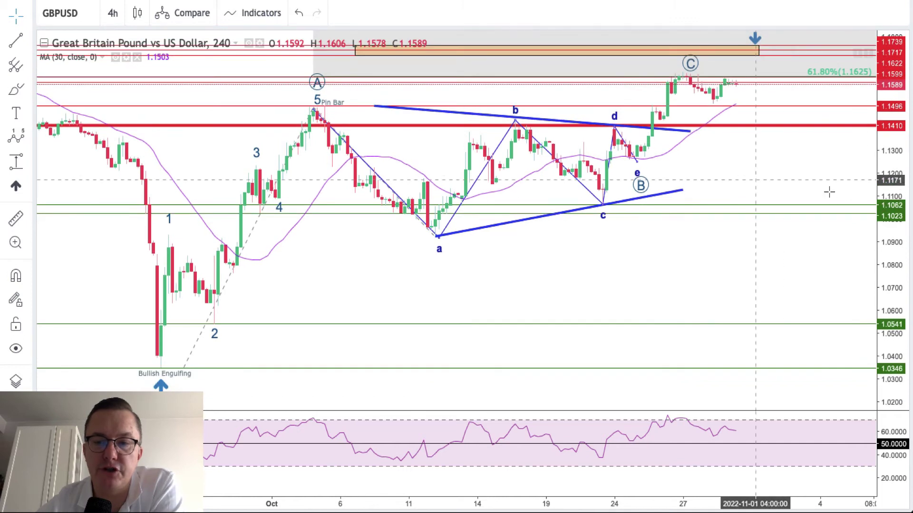
drag(727, 171, 707, 178)
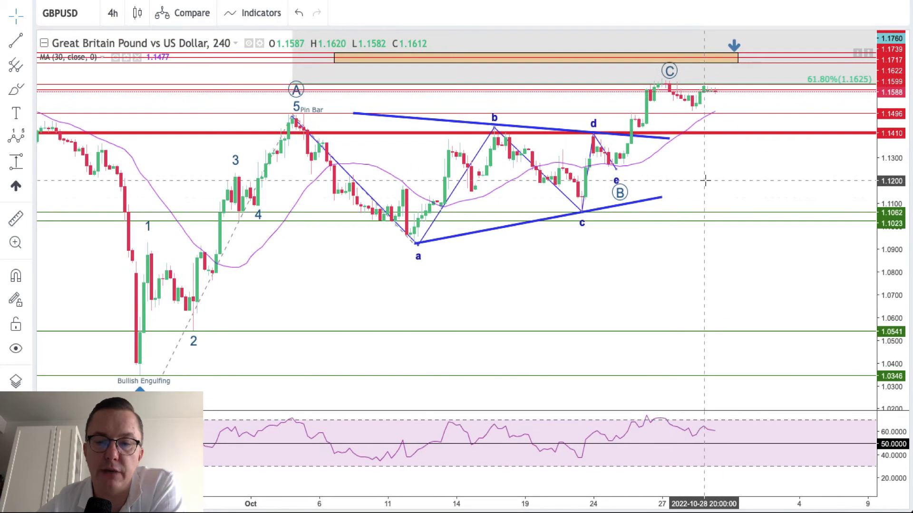
click(624, 139)
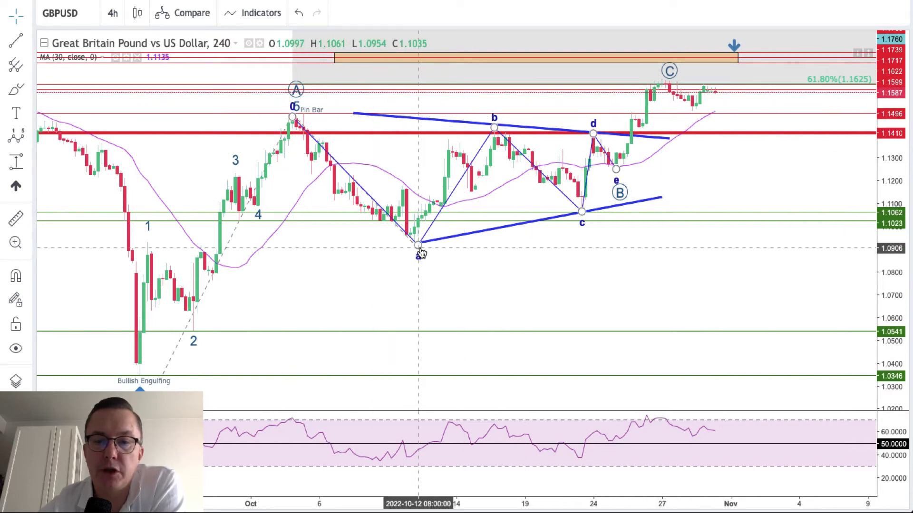
Shift triangle point a to the right and move point e up and right
mouse_move(420, 253)
mouse_down()
mouse_move(415, 237)
mouse_move(449, 249)
mouse_move(414, 243)
mouse_move(433, 246)
mouse_up()
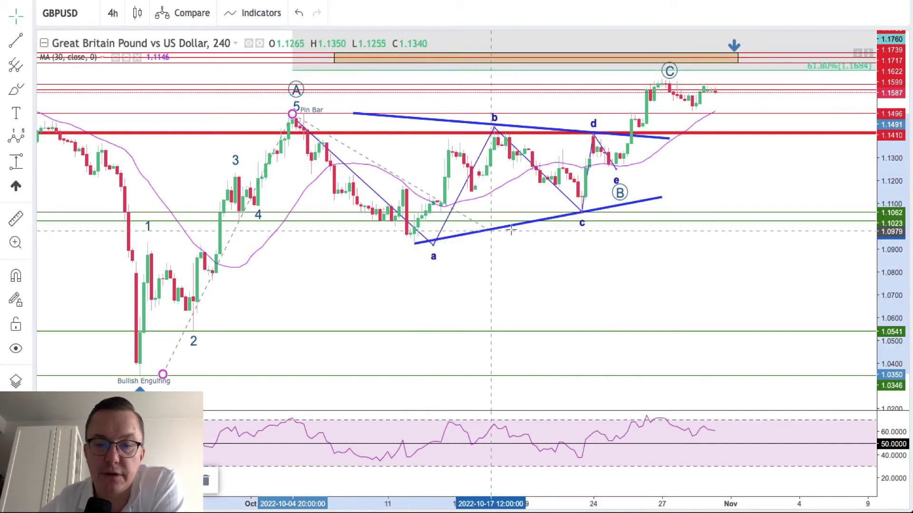
click(614, 167)
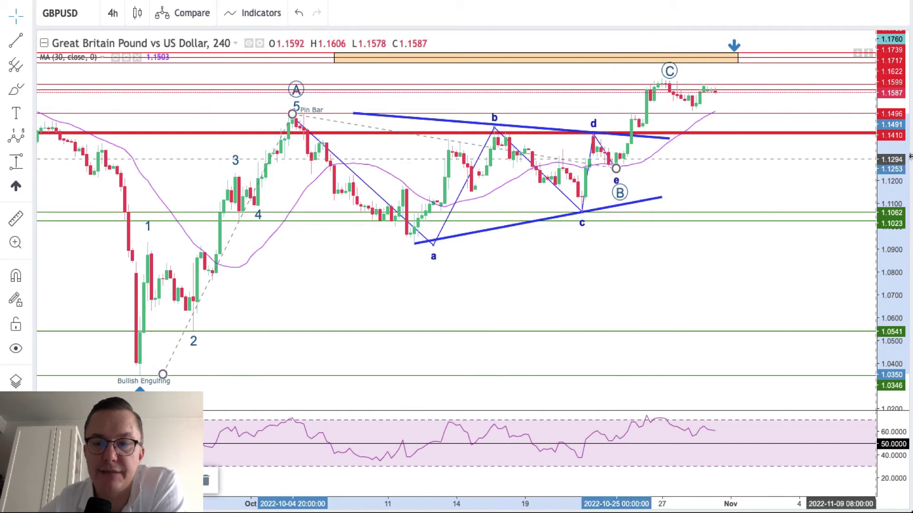
drag(888, 151, 890, 217)
drag(891, 217, 870, 111)
drag(618, 164, 628, 158)
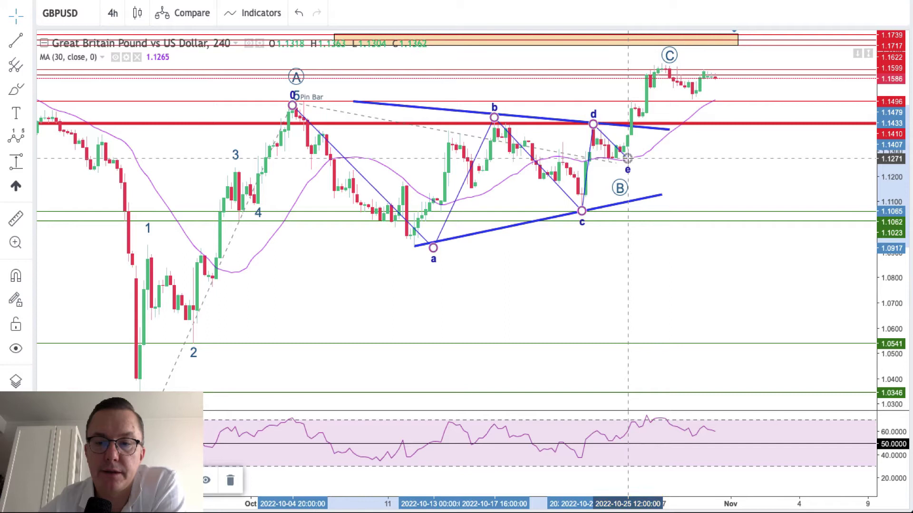
Re-anchor the Fibonacci retracement near point a, then review the A-B-C, 1.1499 and wave-5 drawings
mouse_move(616, 164)
mouse_down()
mouse_move(547, 204)
mouse_move(414, 247)
mouse_up()
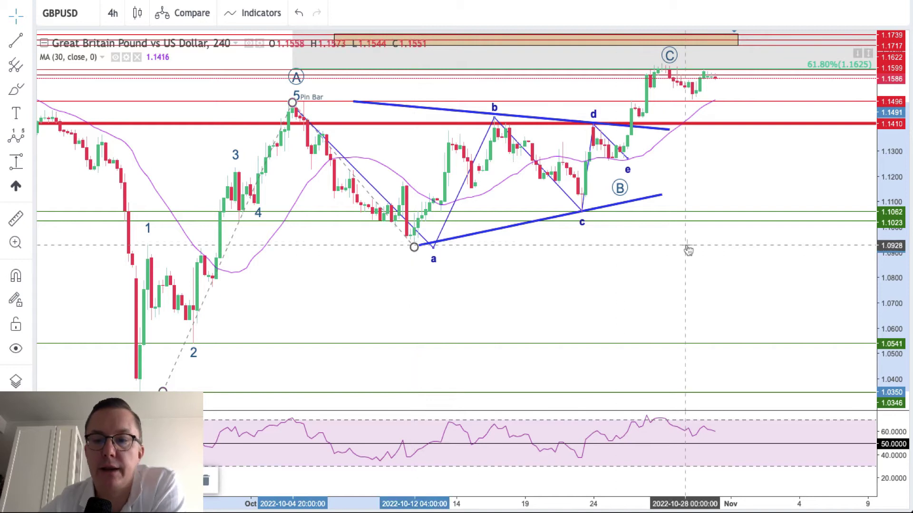
click(748, 157)
drag(891, 163, 891, 183)
drag(808, 176, 809, 182)
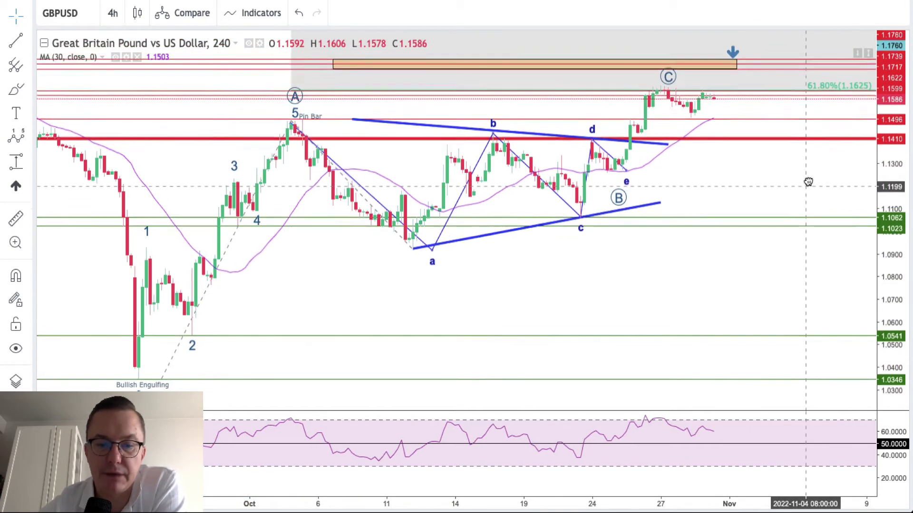
click(671, 94)
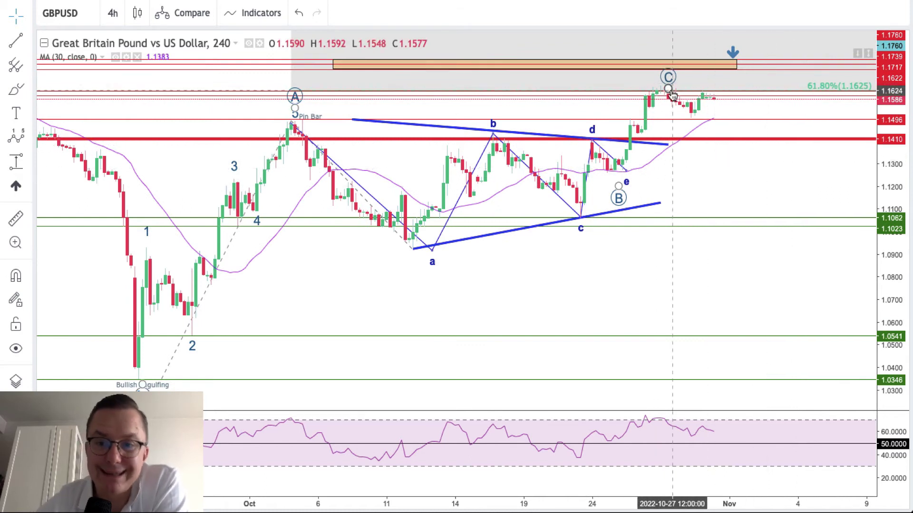
click(697, 121)
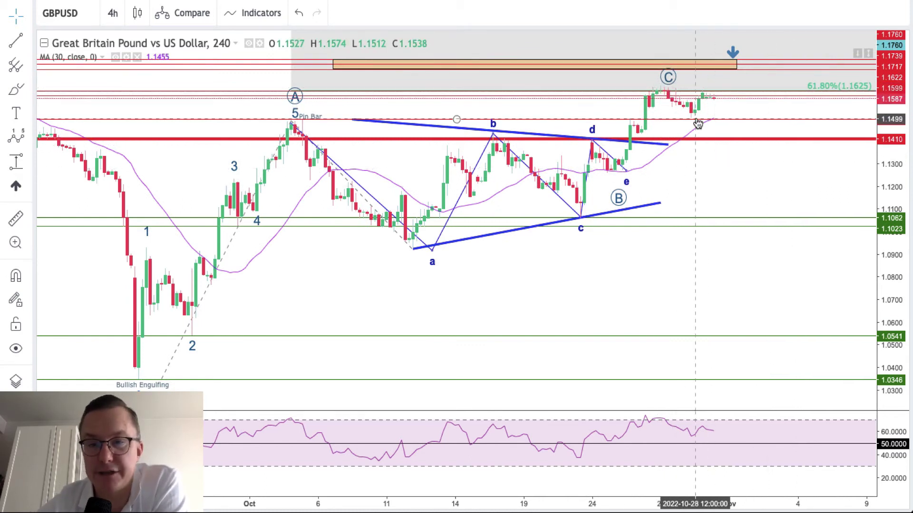
click(695, 118)
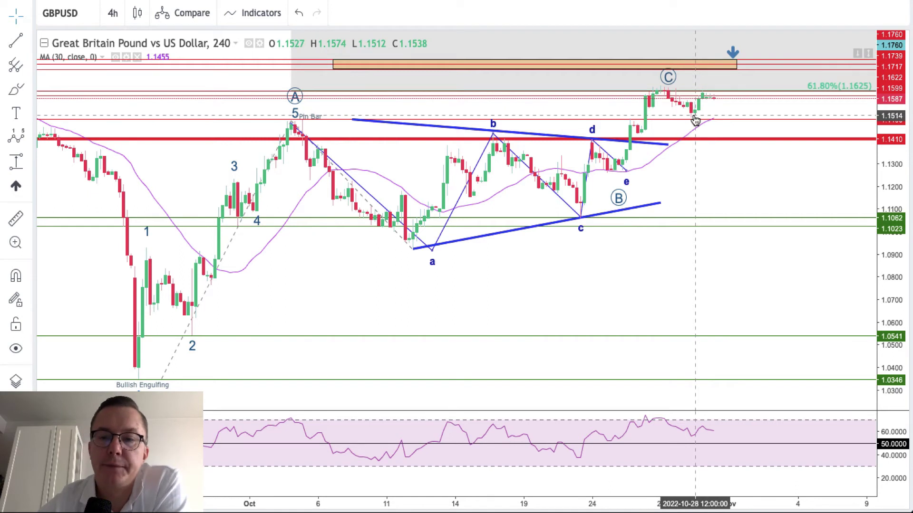
click(291, 121)
click(291, 105)
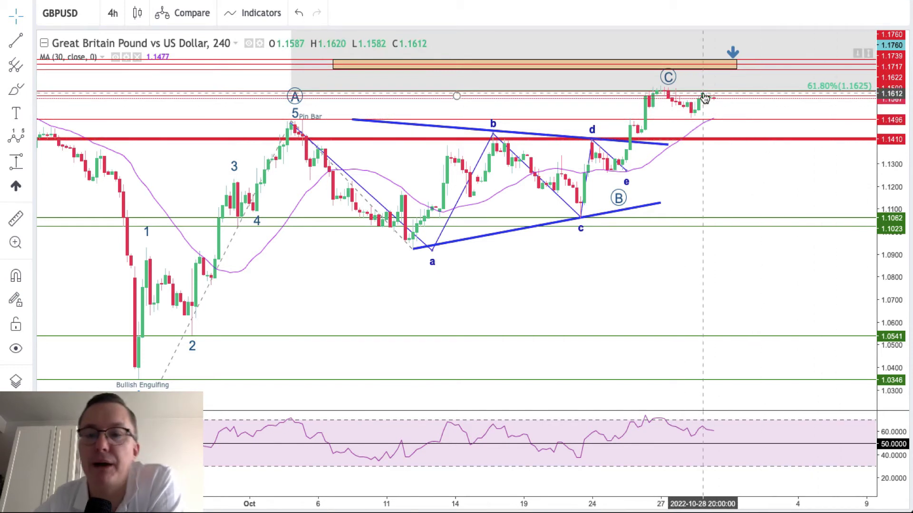
Zoom and stretch the GBPUSD chart around the C peak and move the C label up-left
drag(894, 190, 892, 209)
drag(737, 158, 710, 246)
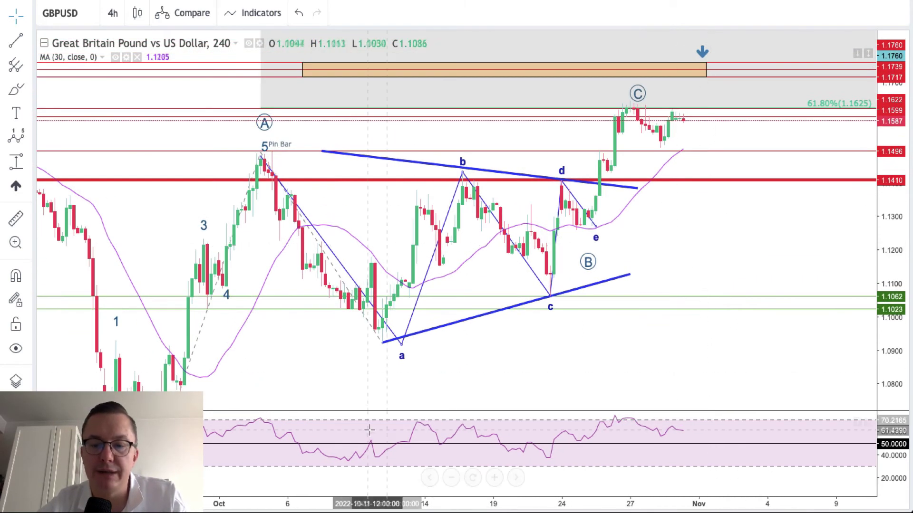
click(494, 480)
click(494, 479)
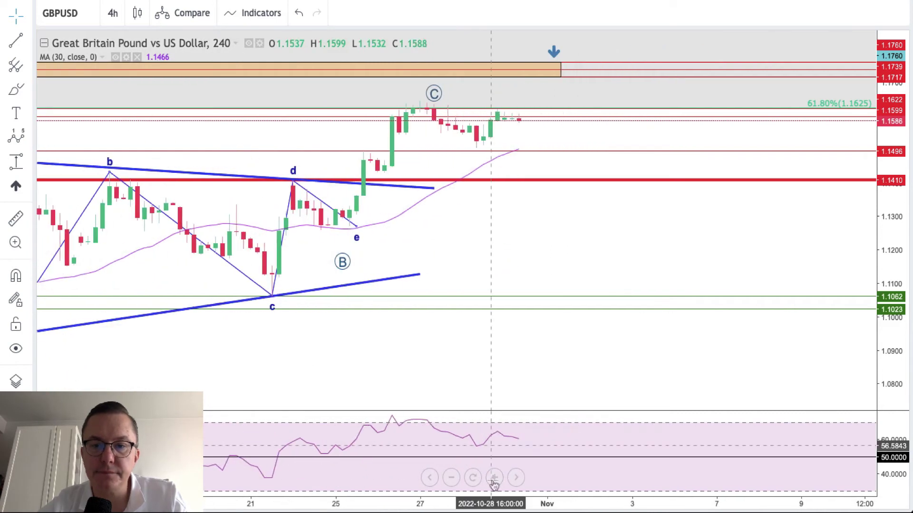
drag(483, 236, 646, 320)
drag(902, 299, 904, 134)
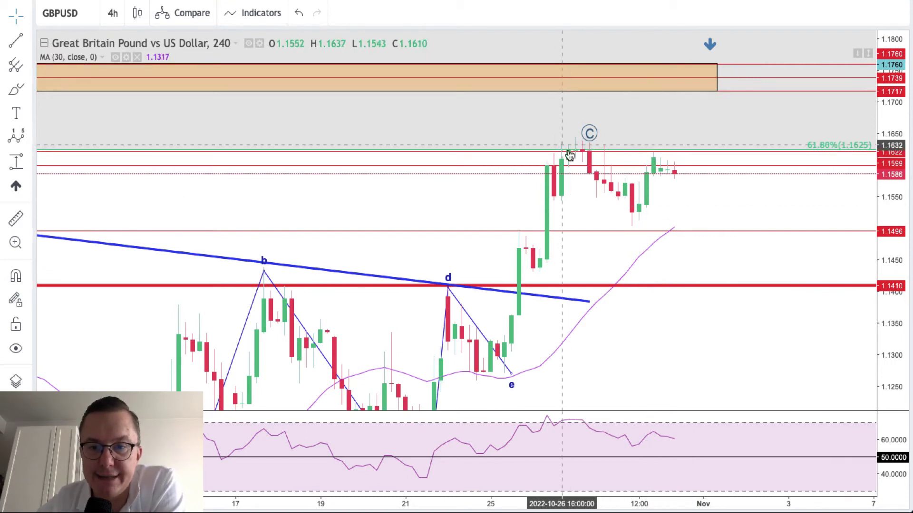
mouse_move(589, 141)
mouse_down()
mouse_move(591, 133)
mouse_move(570, 129)
mouse_move(577, 133)
mouse_up()
click(634, 123)
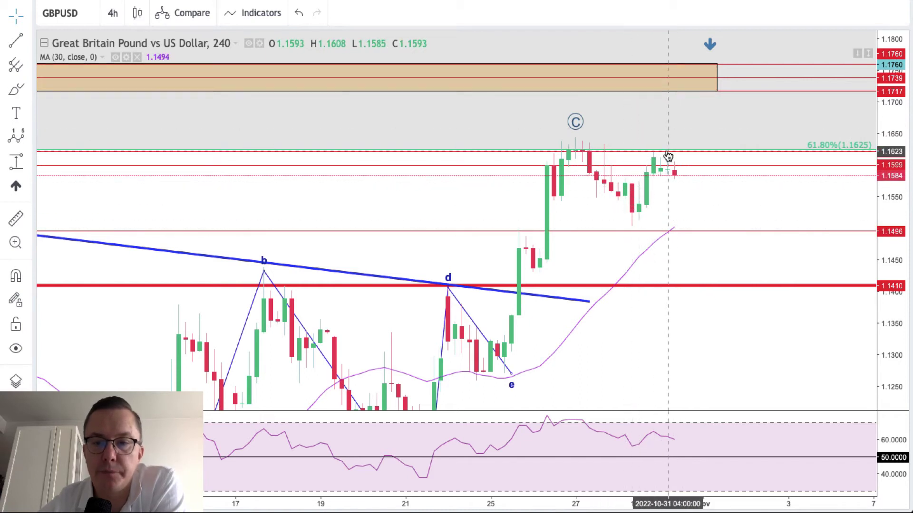
Check the 1.1599 and 1.1739 lines, reposition the circled C label, and frame the c low
click(665, 166)
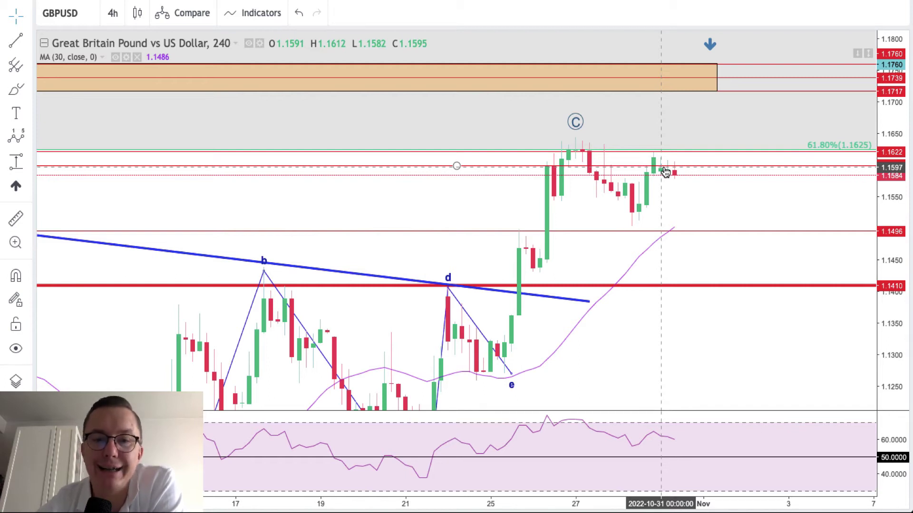
click(703, 79)
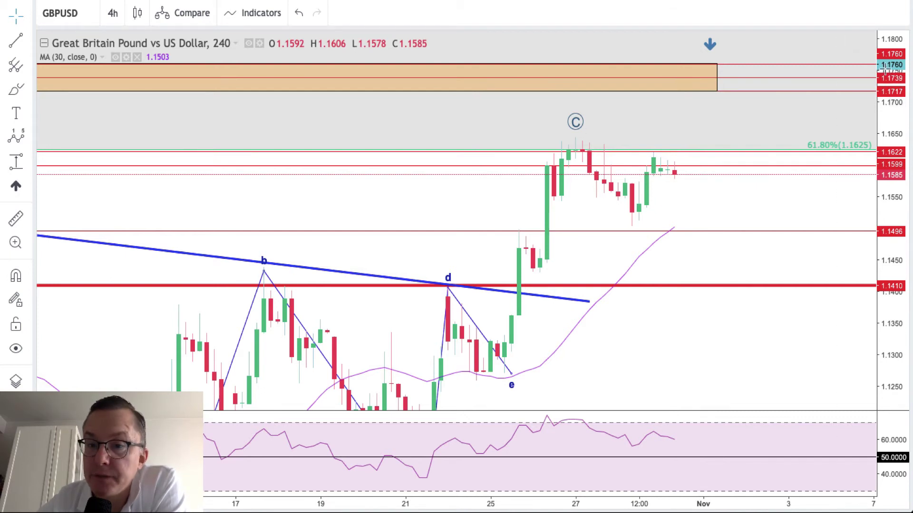
mouse_move(576, 122)
mouse_down()
mouse_move(576, 106)
mouse_move(626, 75)
mouse_move(711, 58)
mouse_move(576, 135)
mouse_up()
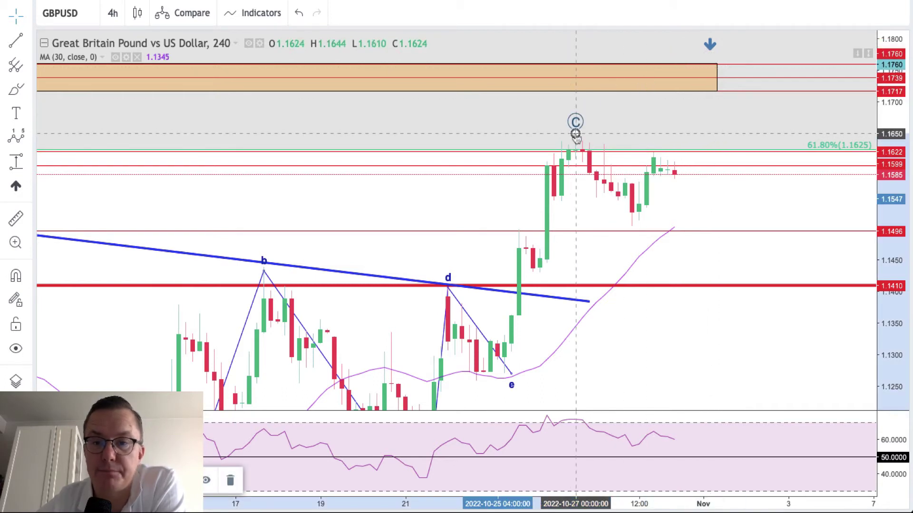
drag(675, 141, 750, 110)
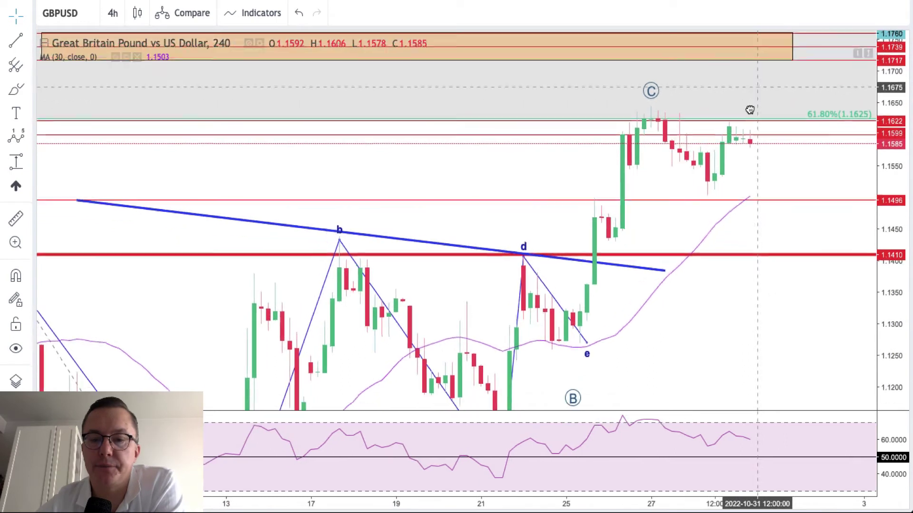
drag(894, 233, 894, 252)
mouse_move(752, 292)
mouse_down()
mouse_move(735, 318)
mouse_move(745, 289)
mouse_up()
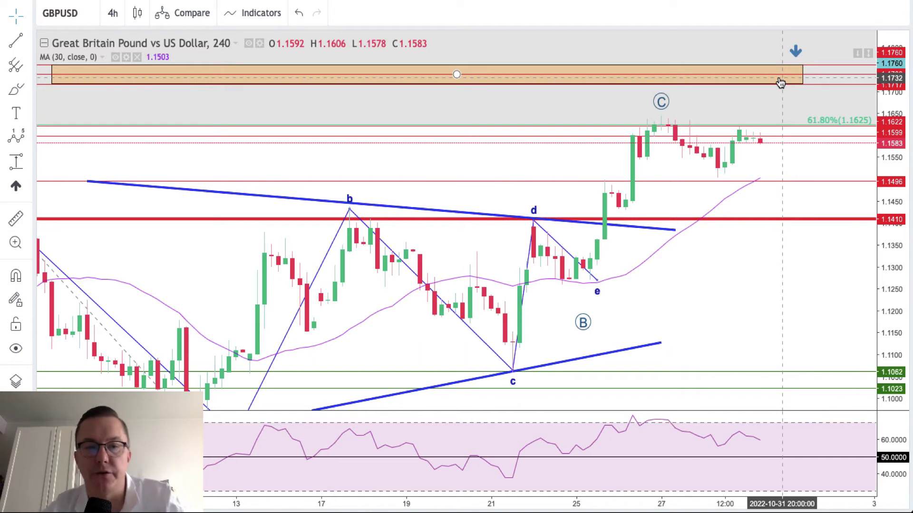
Load the USDJPY chart from symbol search, correcting the mistyped 'USDUSD' entry
click(83, 11)
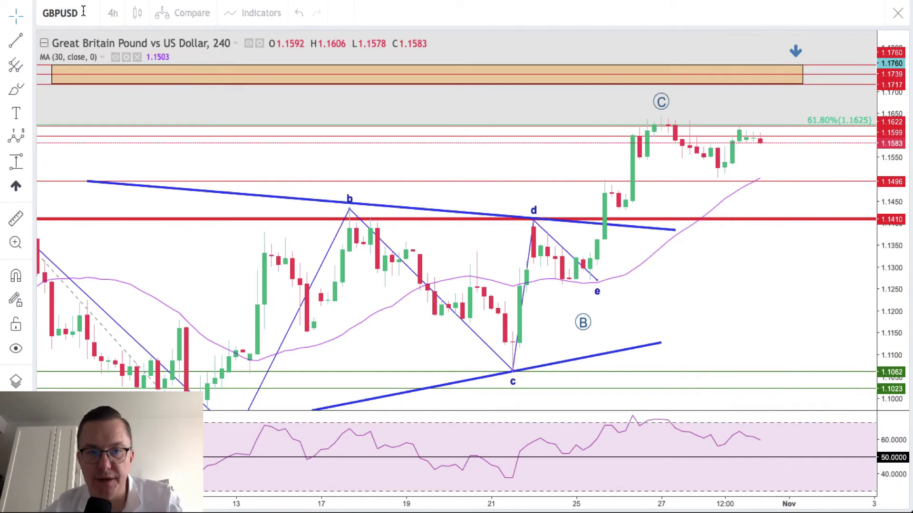
text(USD)
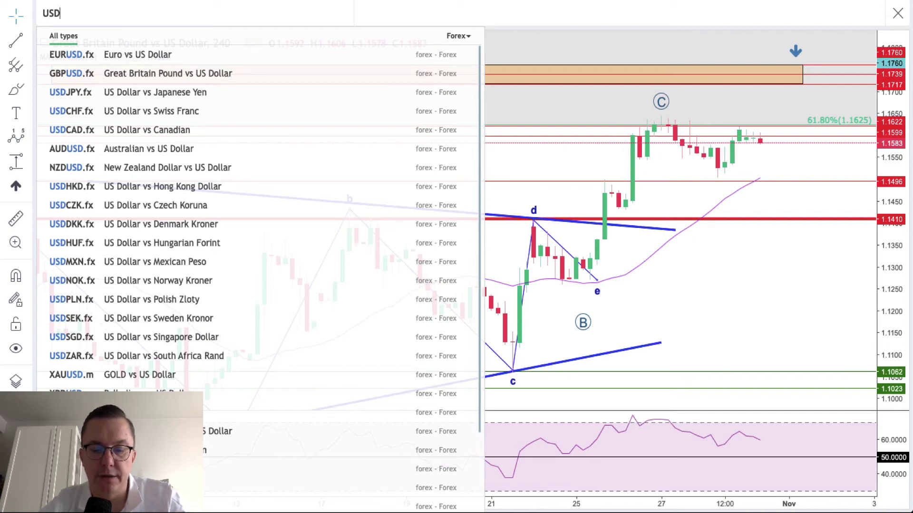
text(USD)
key(BackSpace)
key(BackSpace)
key(BackSpace)
text(J)
key(Return)
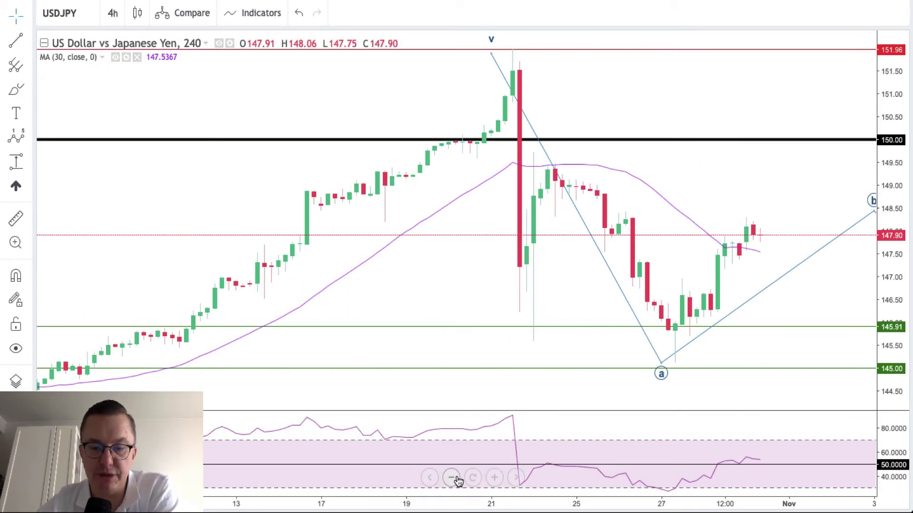
Switch the USDJPY chart to the 1-day timeframe
click(474, 479)
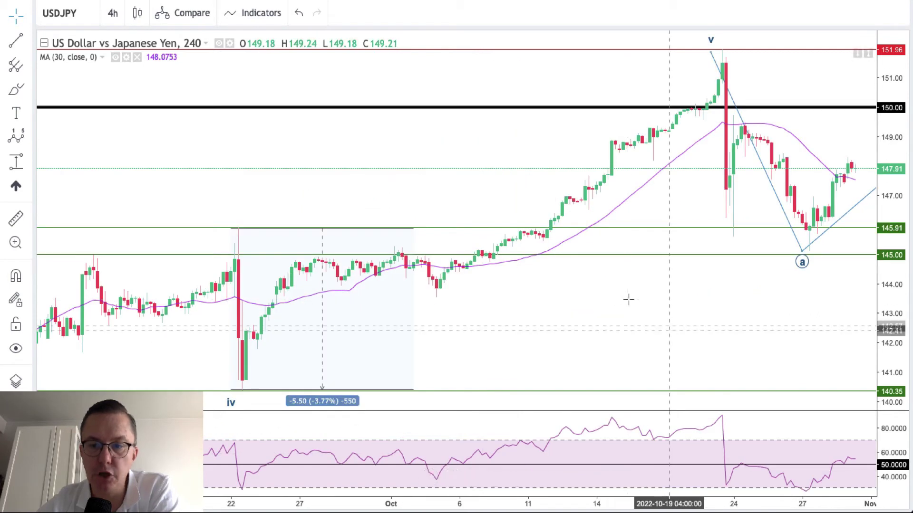
drag(668, 334, 473, 355)
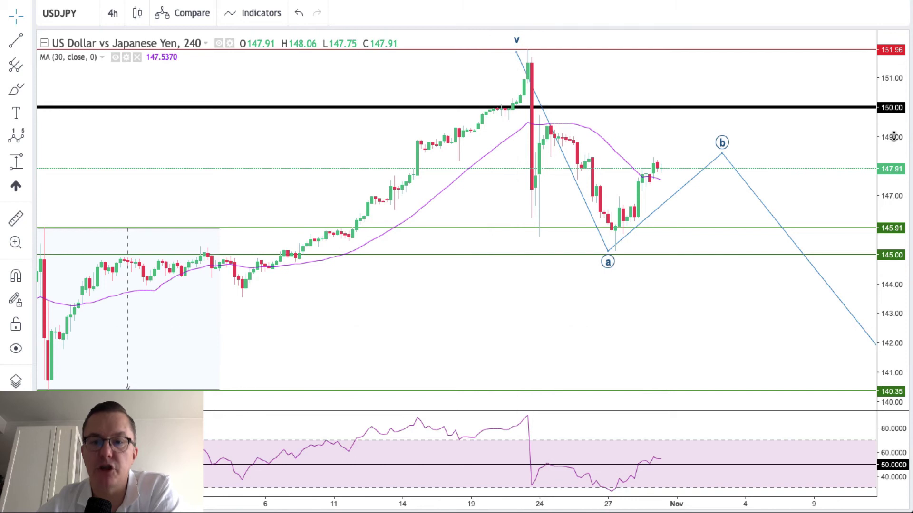
drag(893, 137, 887, 151)
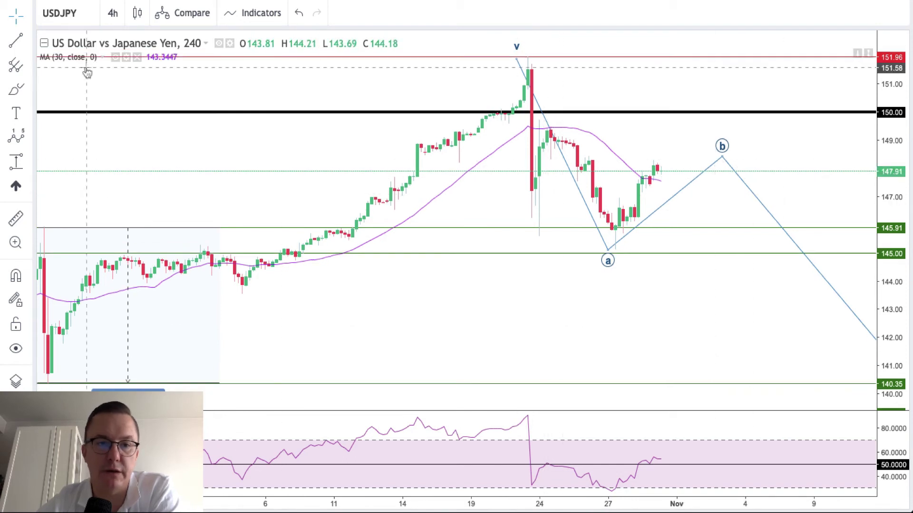
click(113, 12)
click(121, 186)
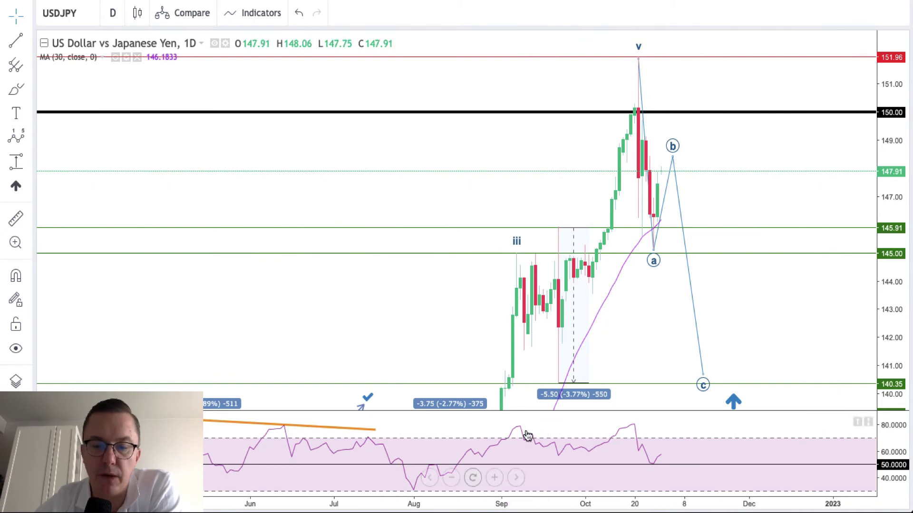
Zoom the daily chart in on recent months and select the Elliott wave drawing
click(471, 479)
click(494, 478)
click(494, 478)
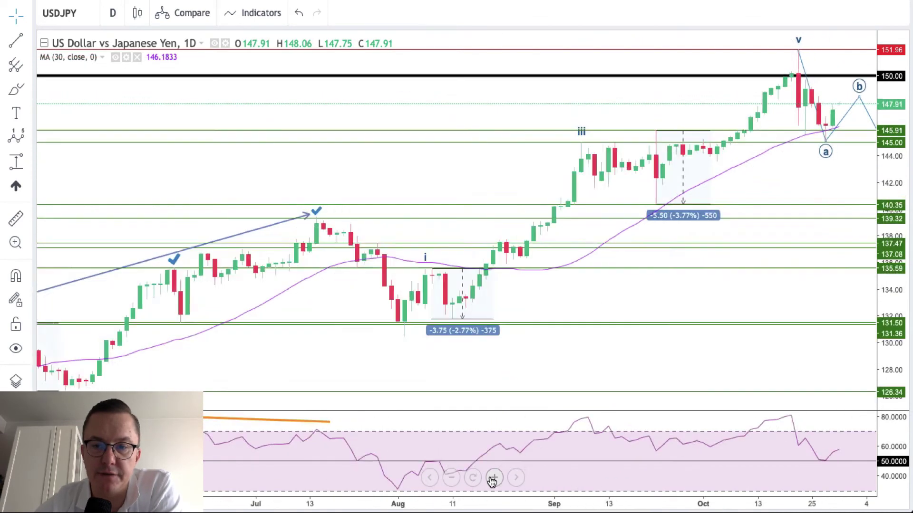
scroll(647, 300, right, 5)
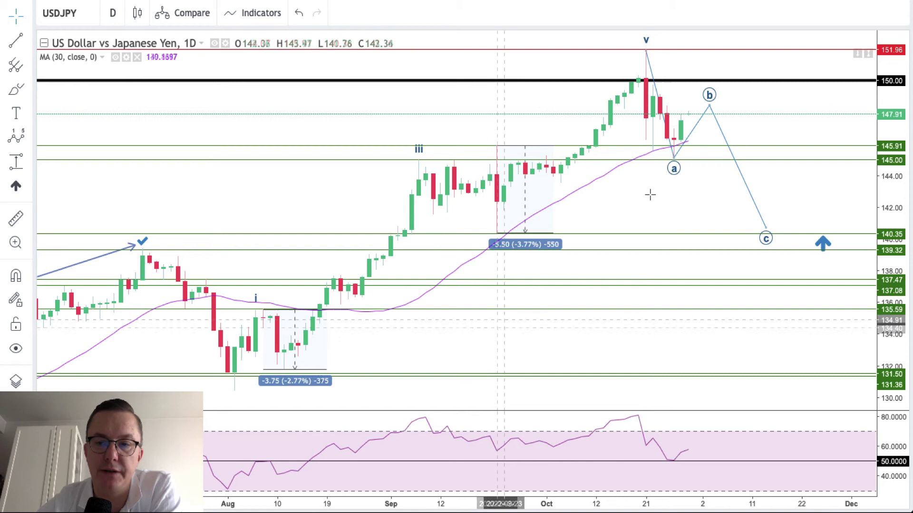
click(677, 165)
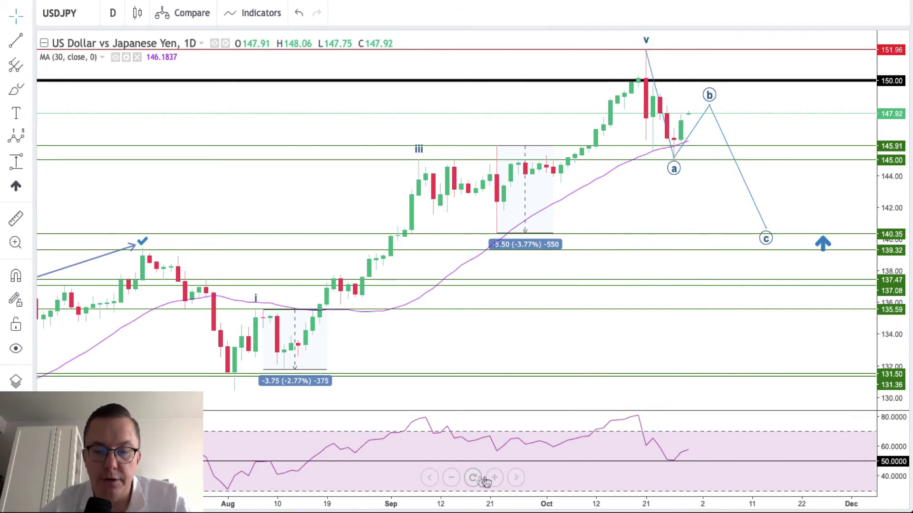
Frame the wave v high and draw a Fib Retracement from v down to the a-wave low
click(495, 478)
drag(527, 277, 561, 297)
drag(891, 255, 893, 175)
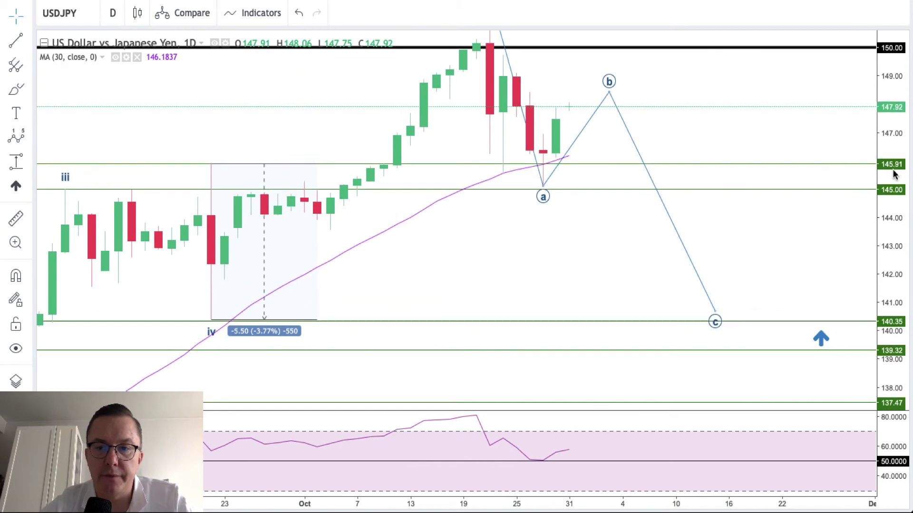
drag(617, 110, 603, 202)
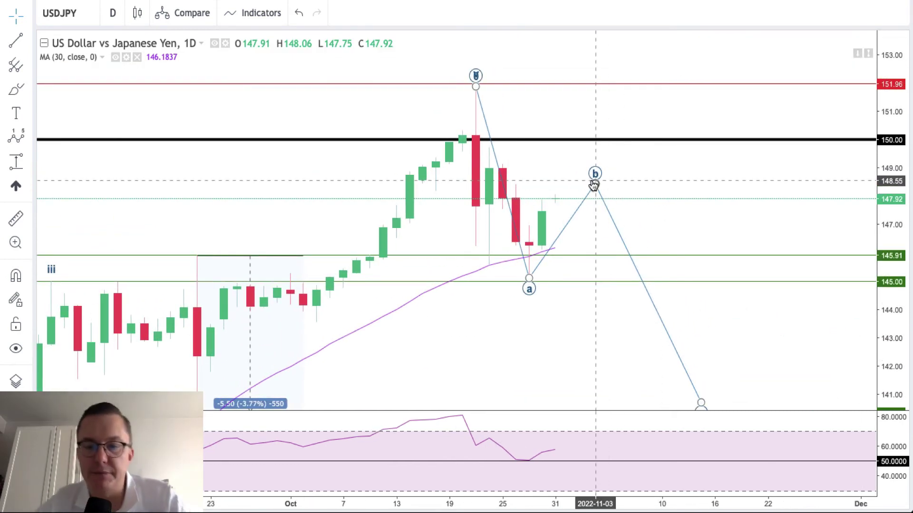
drag(737, 342, 729, 310)
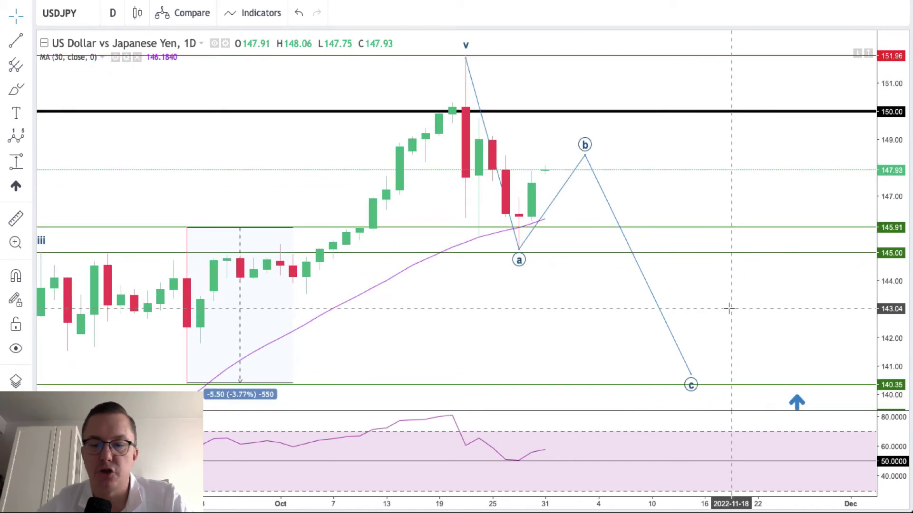
click(27, 67)
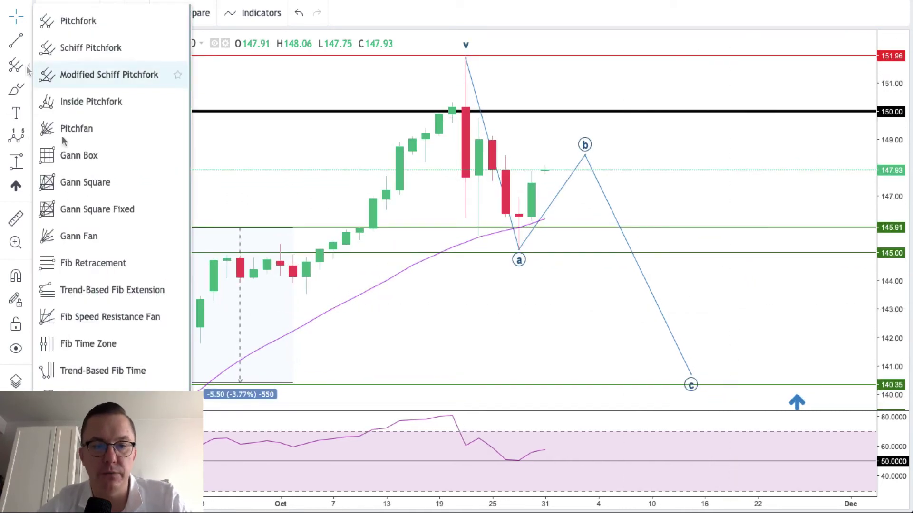
click(78, 260)
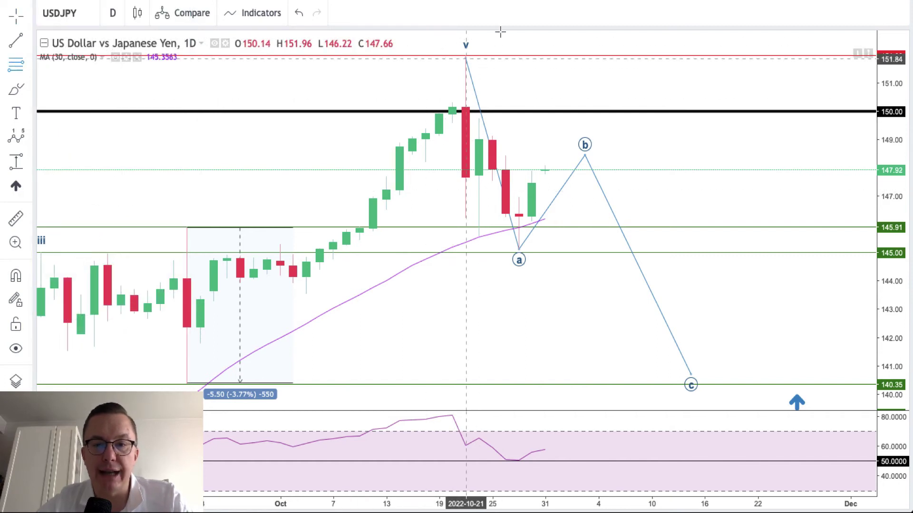
click(465, 57)
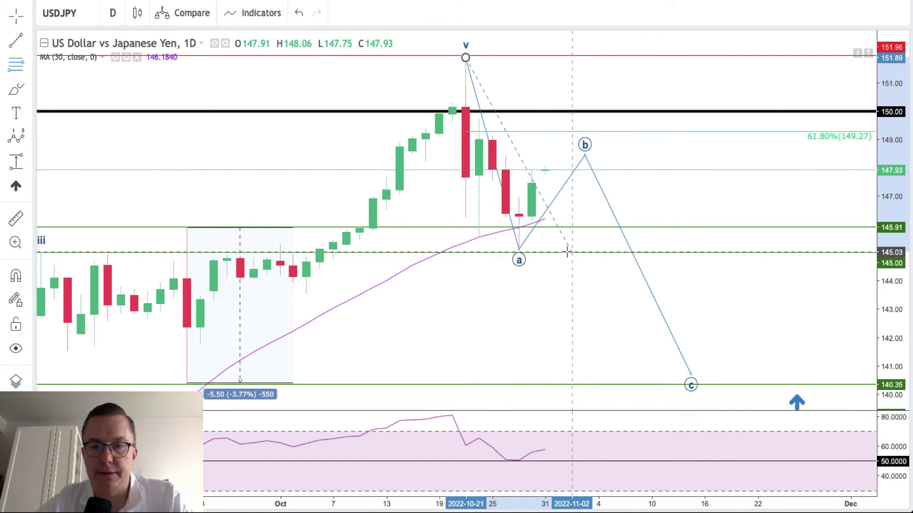
click(567, 252)
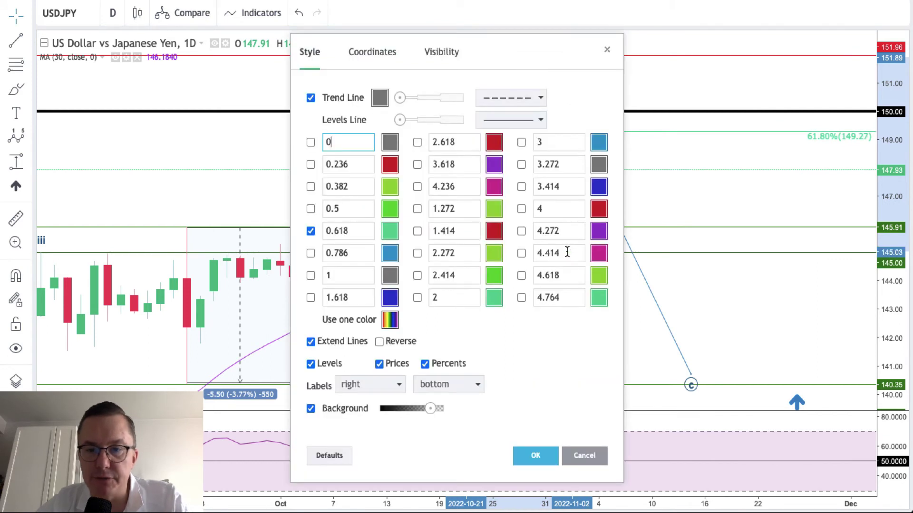
Enable the 50% and 38.2% retracement levels in the Fib style settings
click(311, 210)
click(311, 187)
click(531, 456)
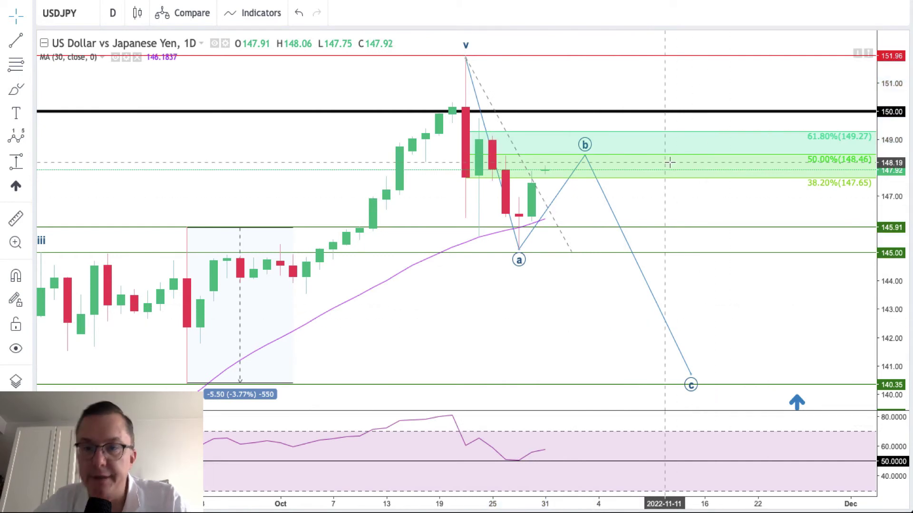
Anchor the retracement from the 151.96 high to point a and drop the 38.2% level
drag(570, 255, 519, 248)
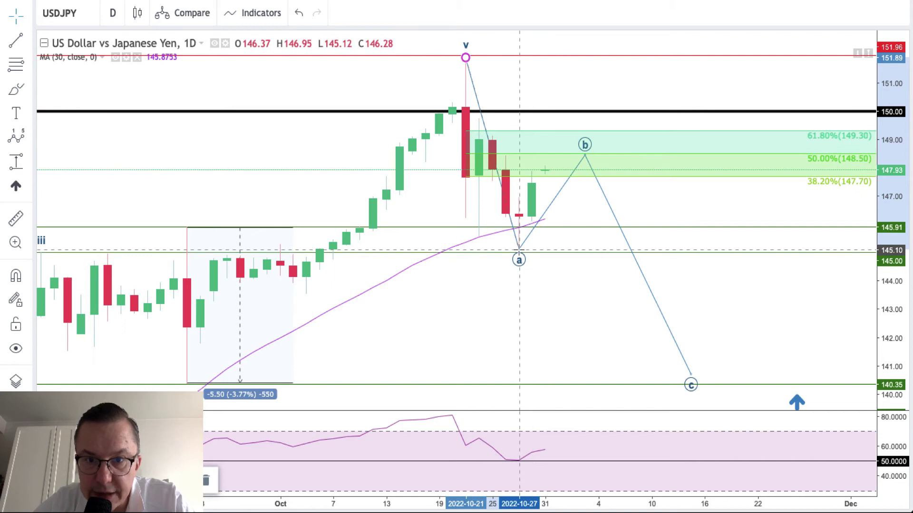
mouse_move(466, 58)
mouse_down()
mouse_move(479, 63)
mouse_move(466, 55)
mouse_up()
click(519, 76)
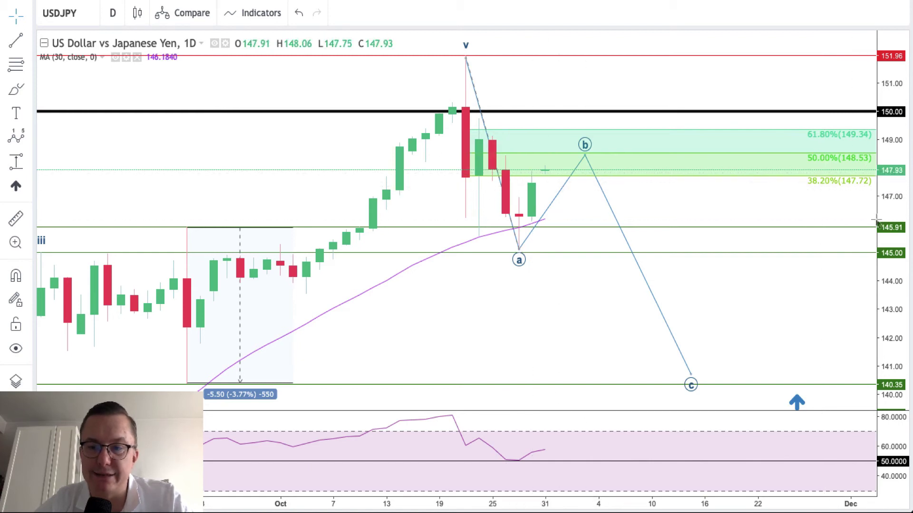
double_click(825, 184)
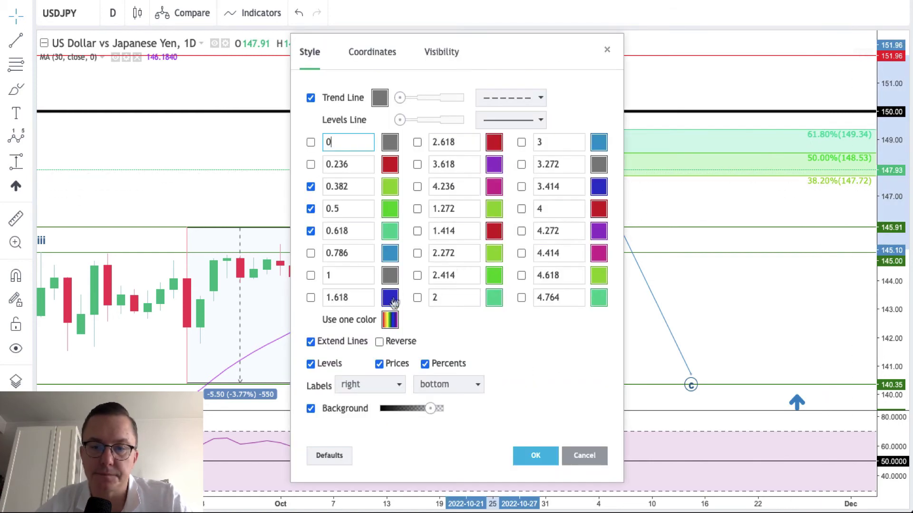
click(529, 456)
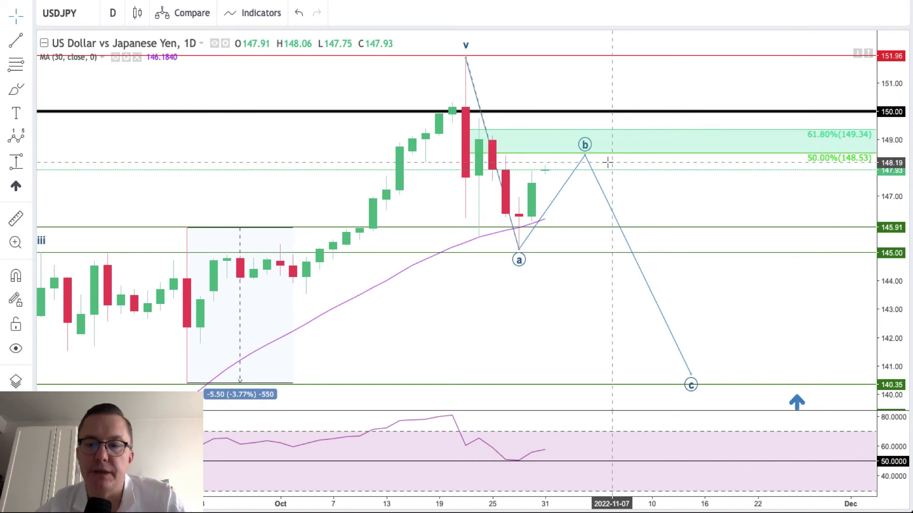
Select and then deselect the a-b-c wave drawing to review the daily setup
click(587, 145)
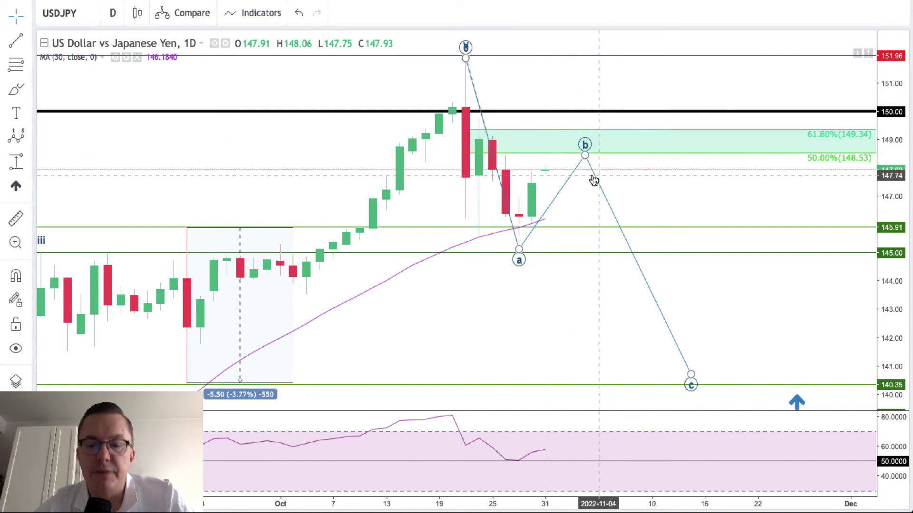
click(702, 350)
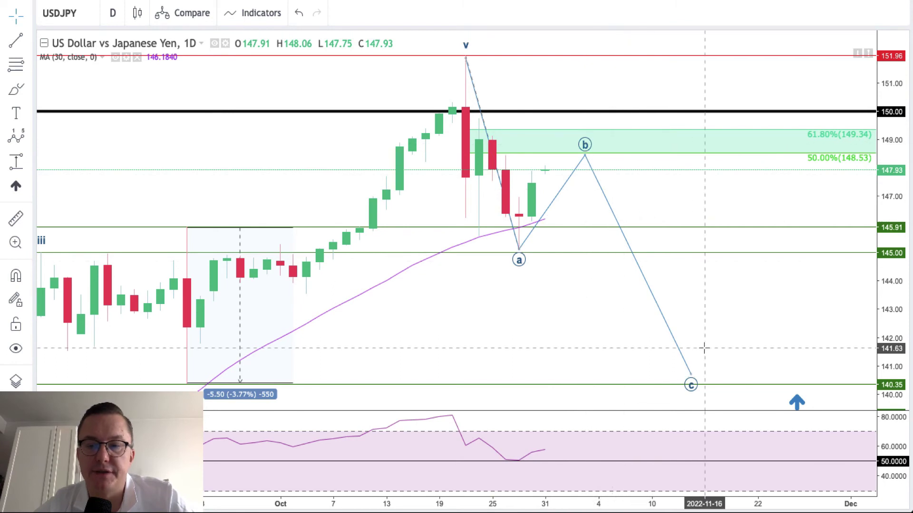
Load the USDCHF chart and pan back to earlier candles
click(85, 10)
text(USDCH)
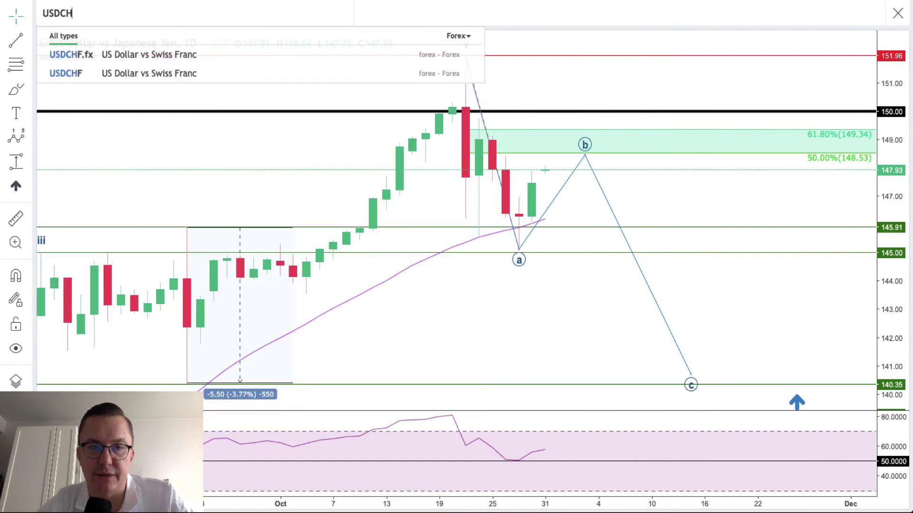
text(F)
key(Return)
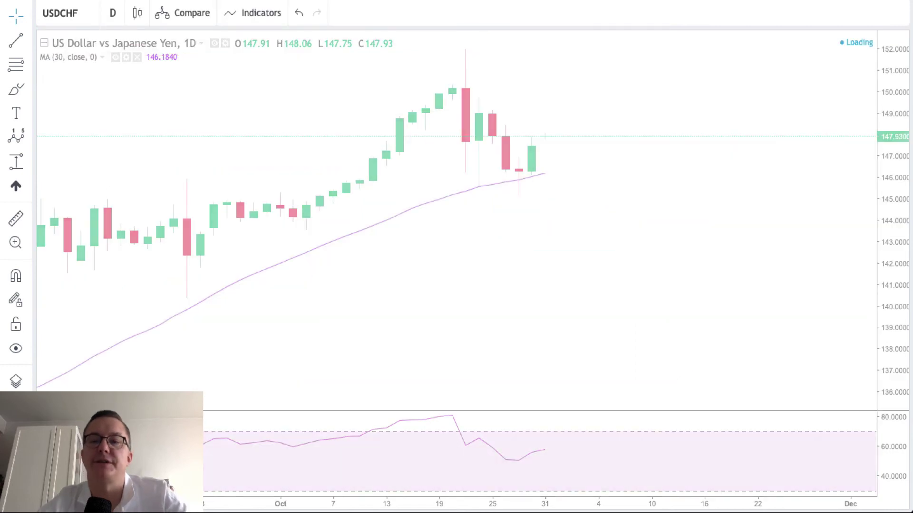
drag(481, 234, 608, 290)
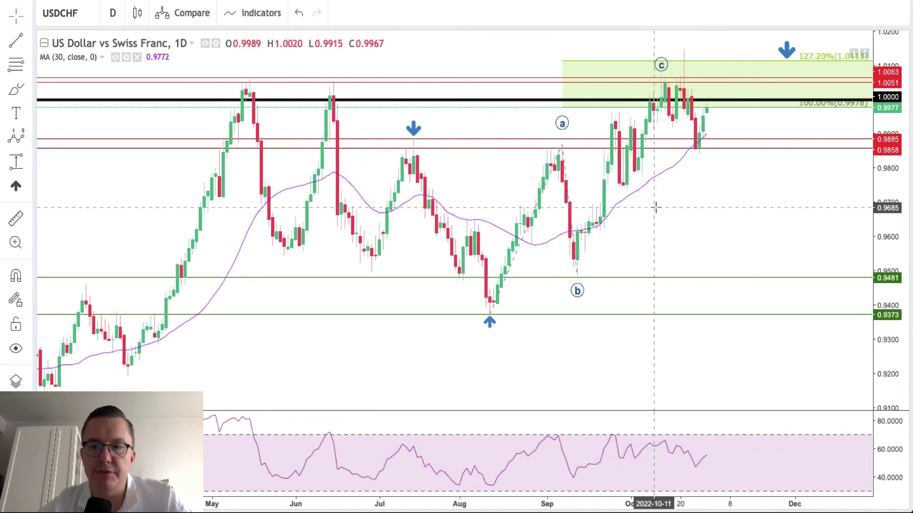
Delete the trend-based Fib extension and rescale the price axis
mouse_move(661, 76)
mouse_down()
mouse_move(660, 46)
mouse_move(677, 33)
mouse_move(782, 46)
mouse_move(684, 47)
mouse_up()
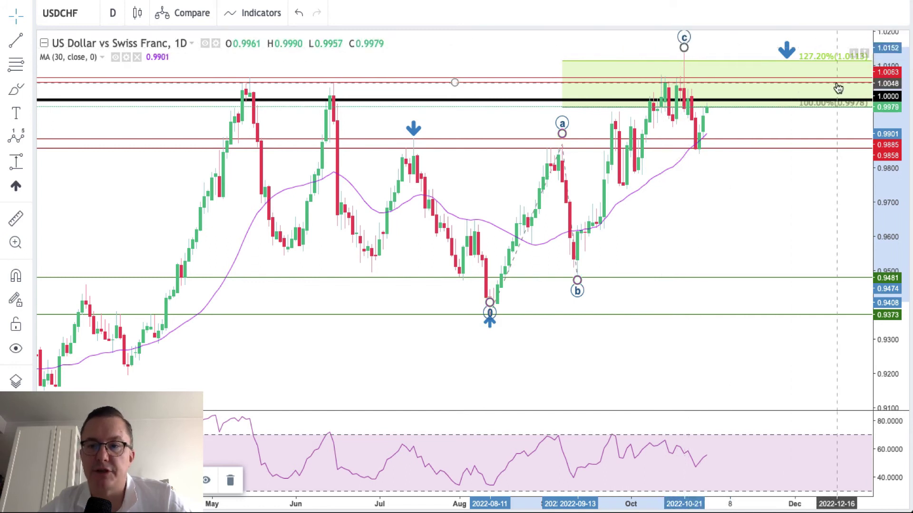
click(734, 47)
scroll(735, 47, right, 5)
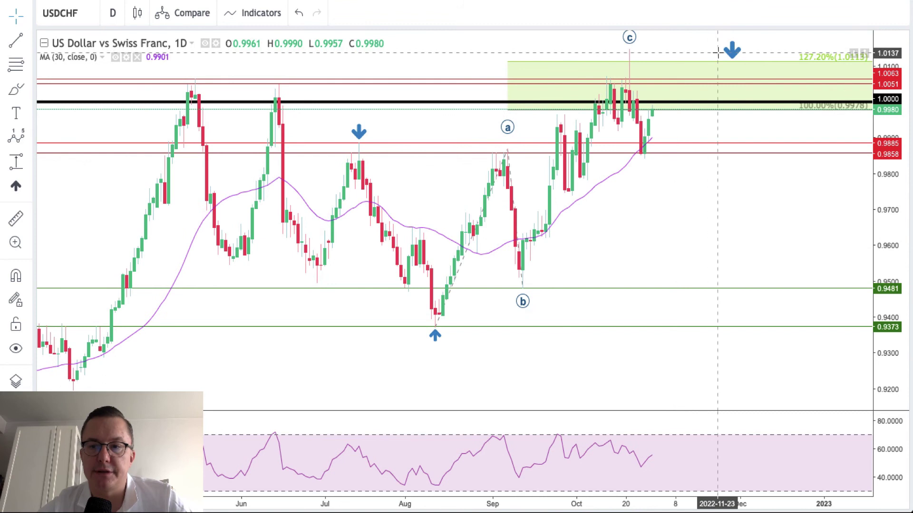
key(Delete)
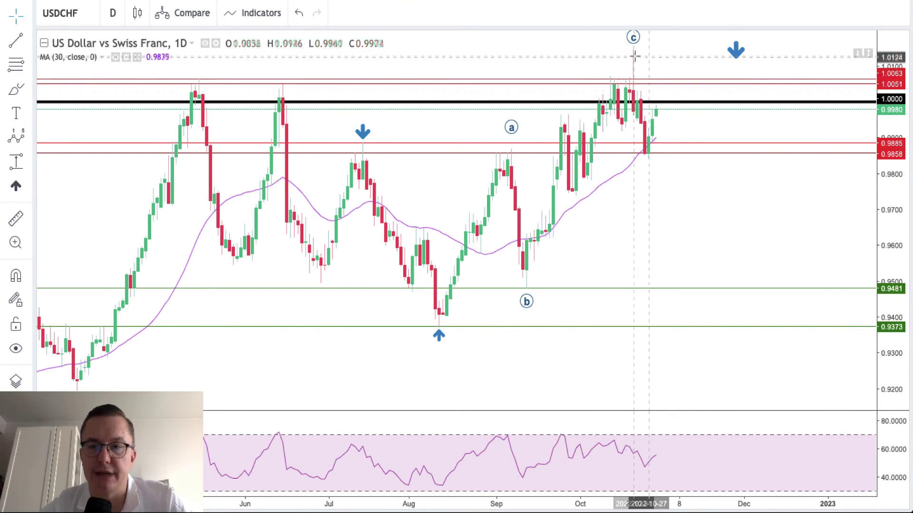
drag(884, 183, 885, 195)
drag(671, 202, 666, 269)
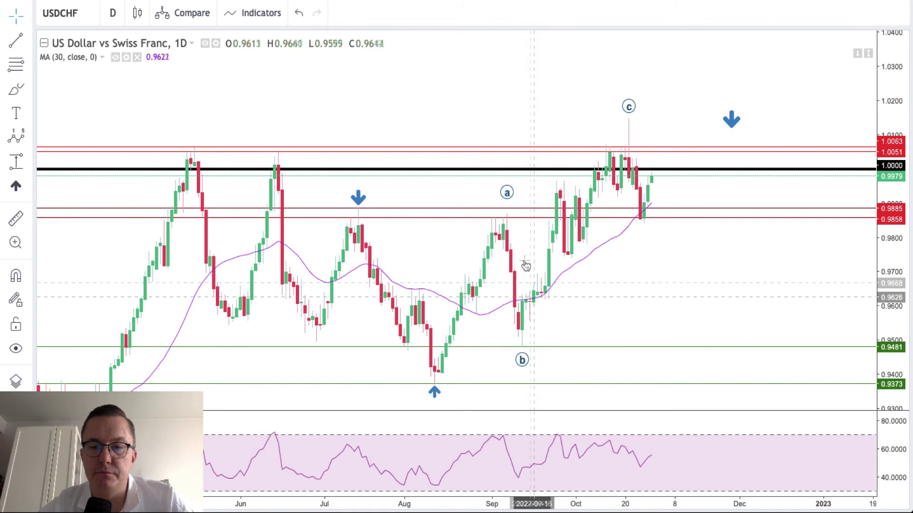
Move the blue down arrow to just above the c label
click(732, 122)
drag(734, 122, 630, 93)
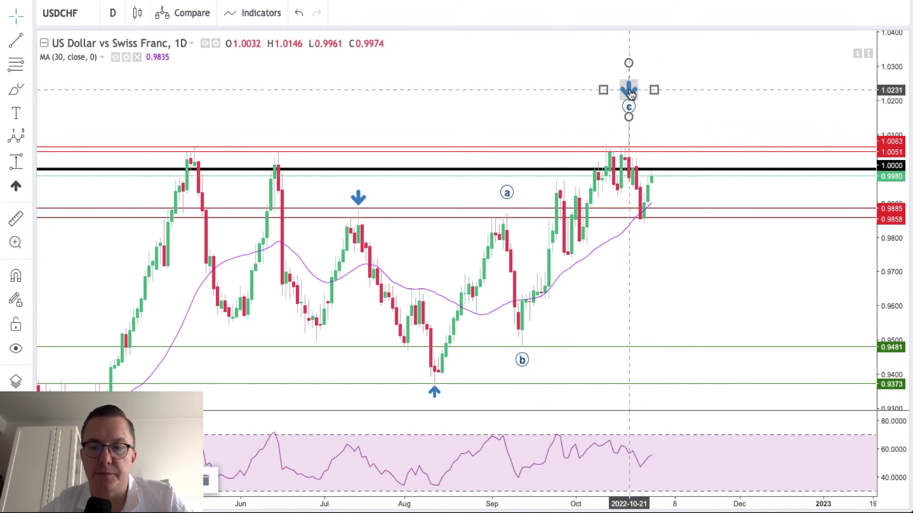
drag(889, 122, 889, 143)
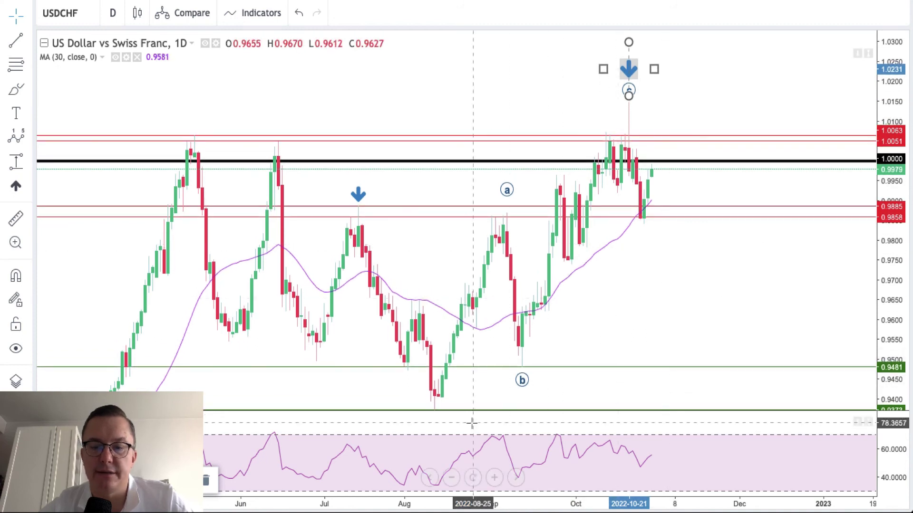
Clone the red 1.0063 resistance line up to a new level at 1.0148
click(494, 477)
drag(409, 284, 655, 252)
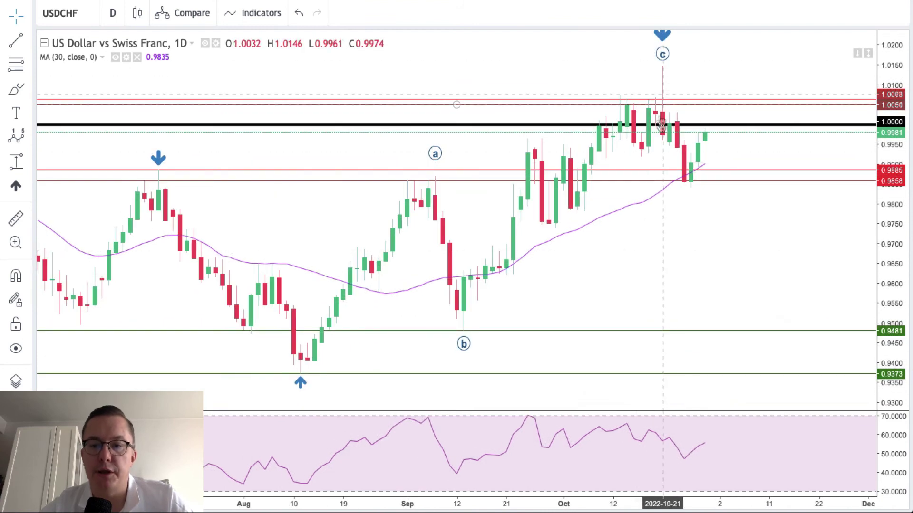
click(683, 99)
drag(683, 104, 687, 69)
click(797, 90)
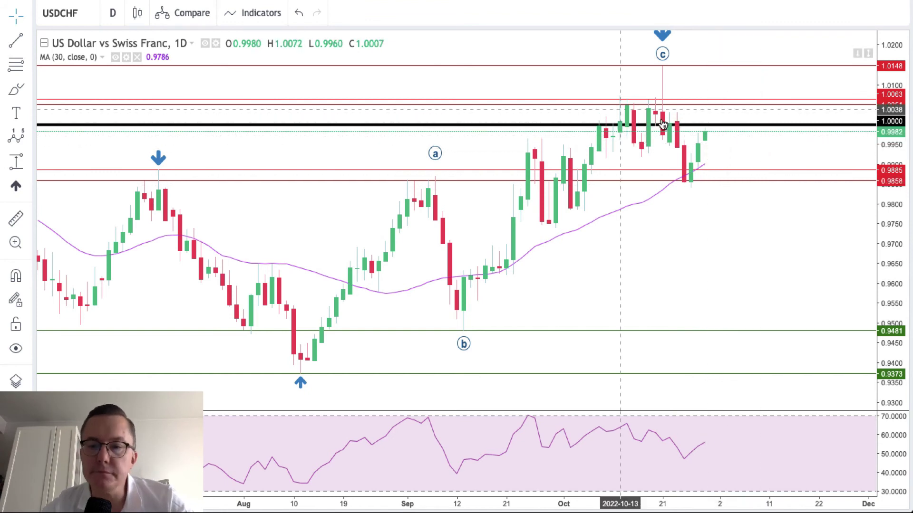
Copy the red 1.0063 line up to 1.0072 and bring the down arrow into view
click(762, 101)
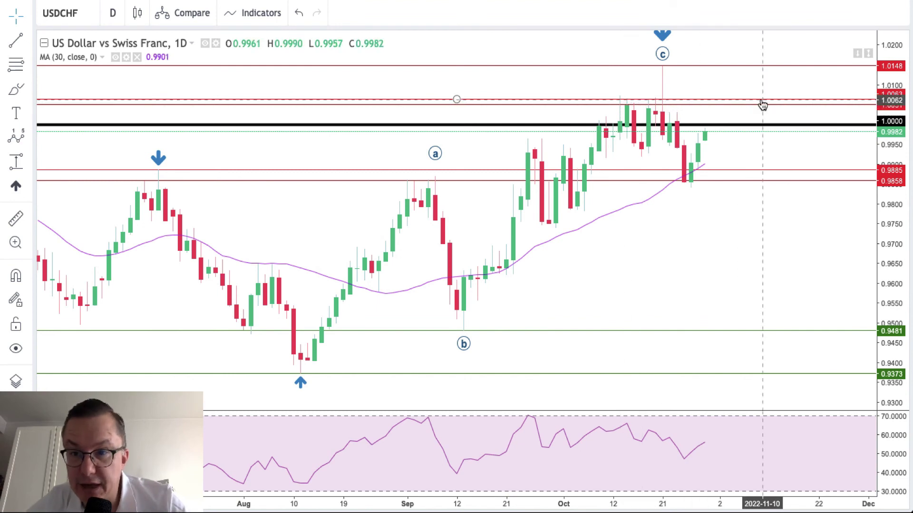
mouse_move(761, 103)
mouse_down()
mouse_move(754, 76)
mouse_move(753, 97)
mouse_up()
click(885, 114)
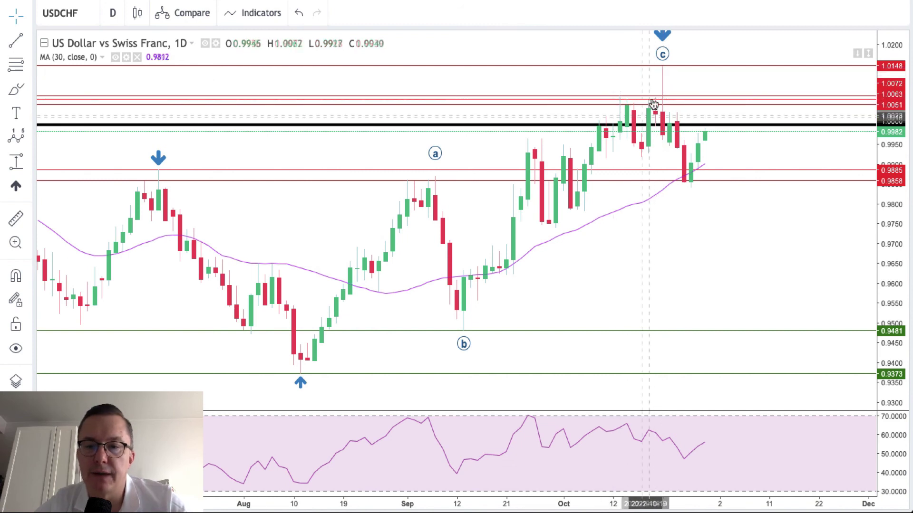
drag(763, 77, 748, 92)
click(647, 46)
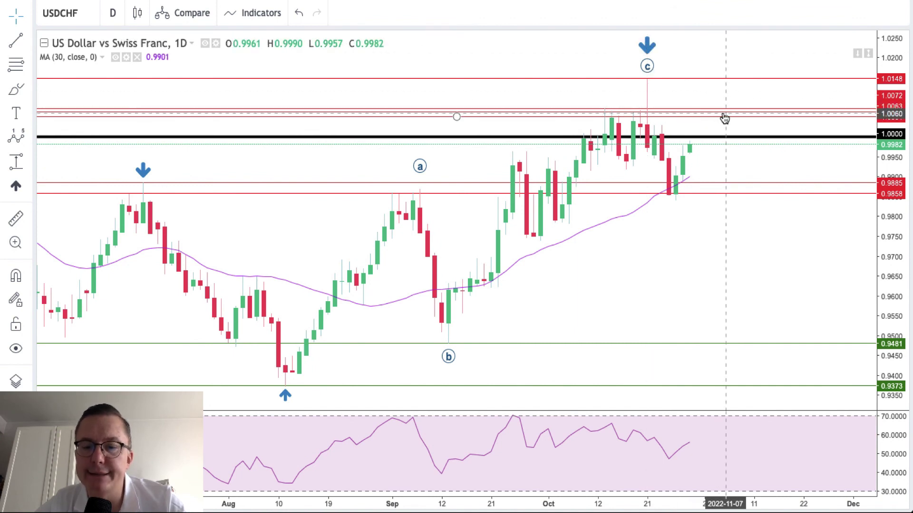
Draw a parallel channel from the August low through the b low, widened to the highs
click(27, 43)
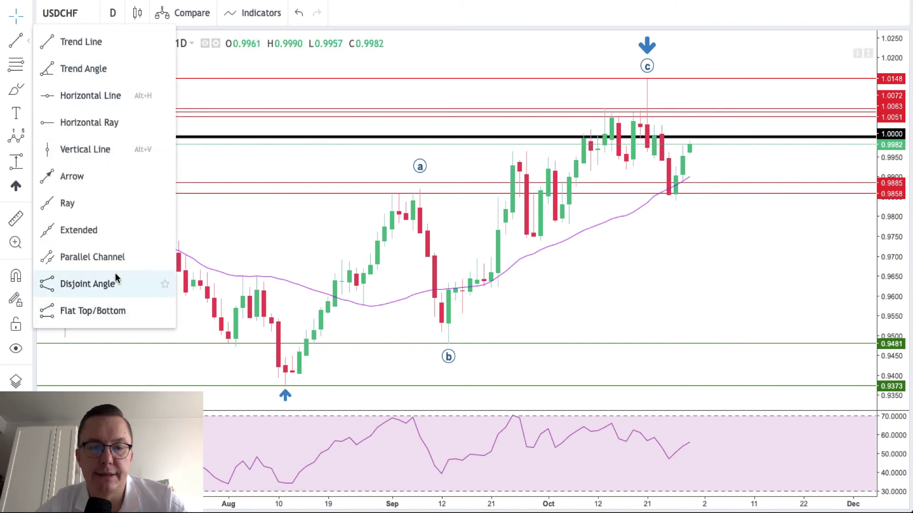
click(118, 257)
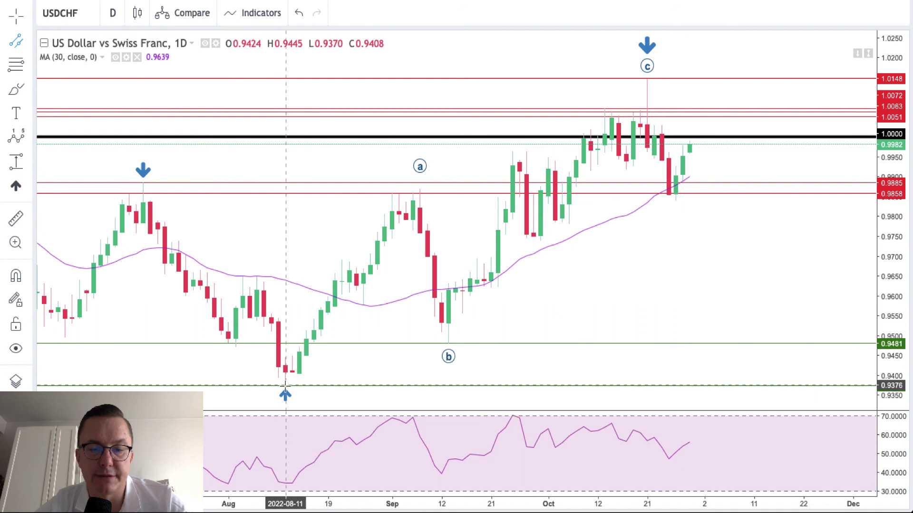
click(286, 386)
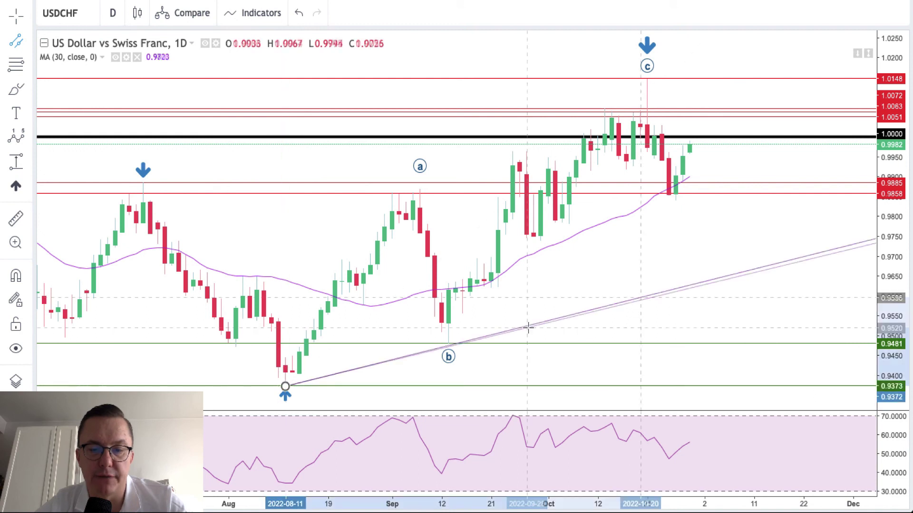
click(676, 282)
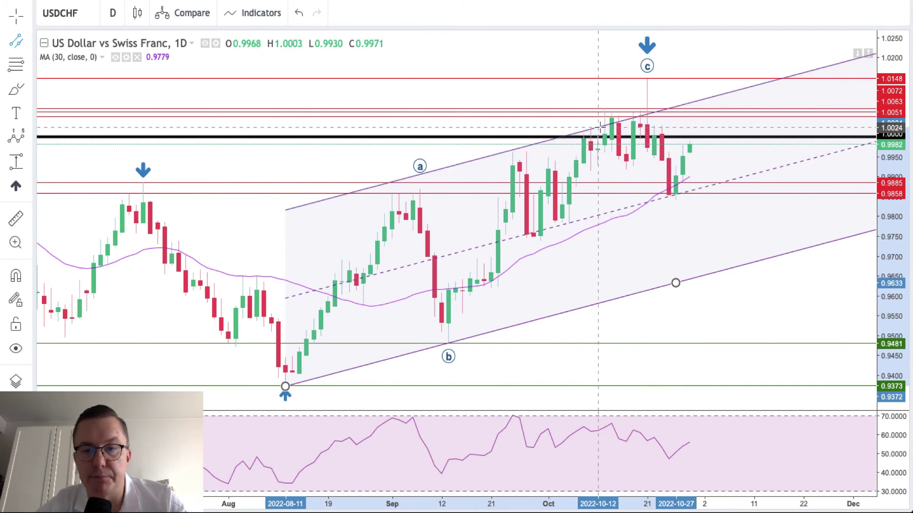
click(600, 127)
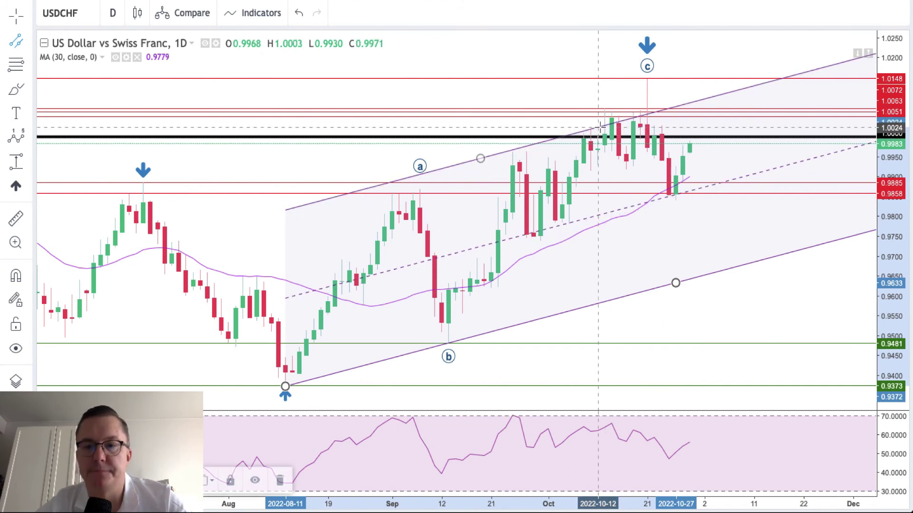
click(570, 94)
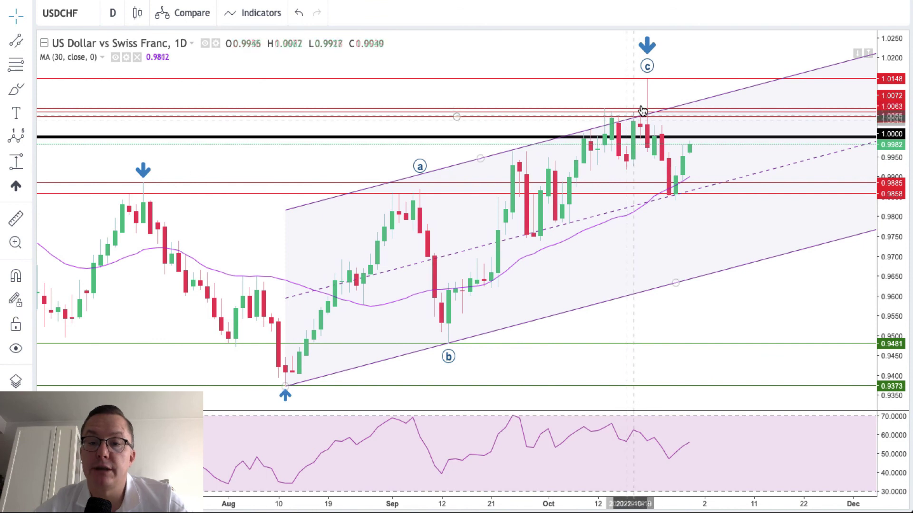
Select the red 1.0148 line, the channel, and the red 0.9885 line in turn
click(648, 79)
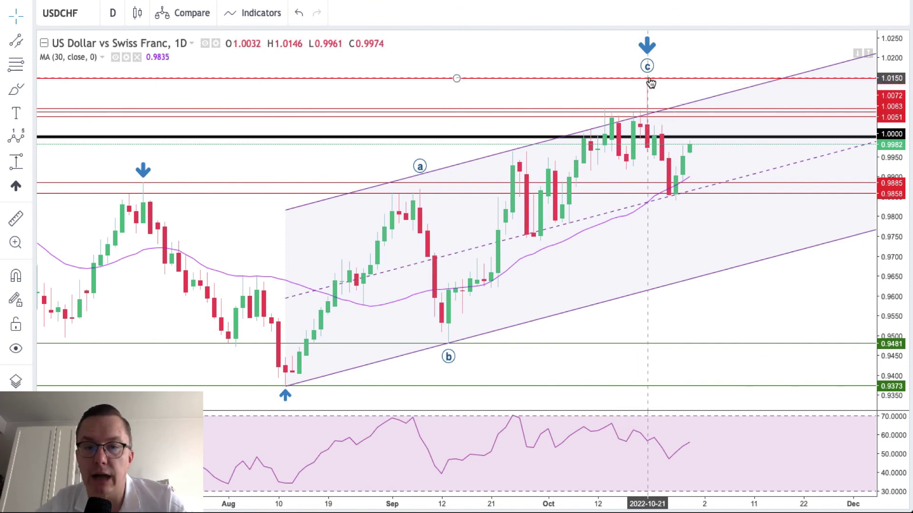
click(671, 198)
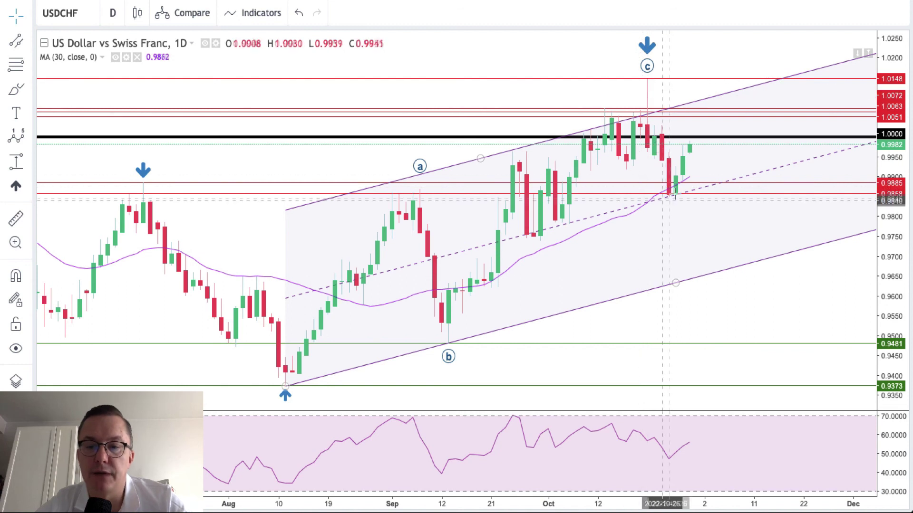
click(649, 184)
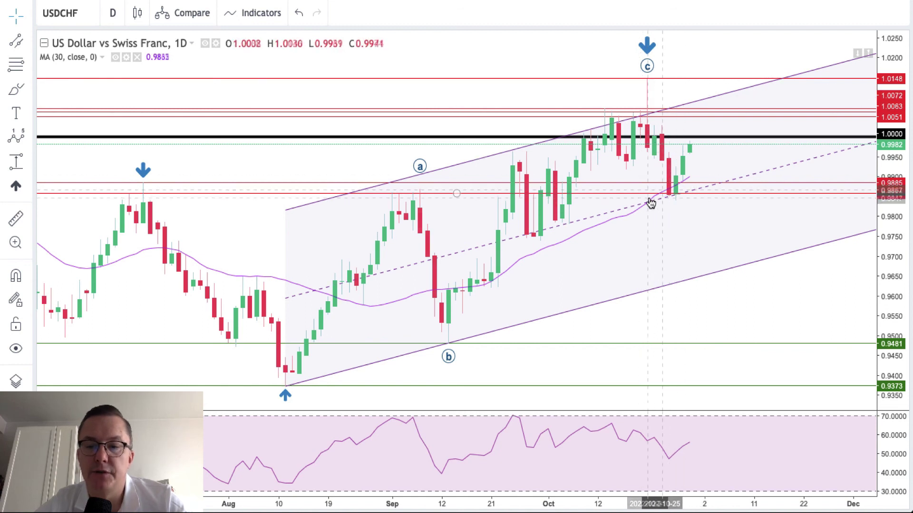
click(700, 150)
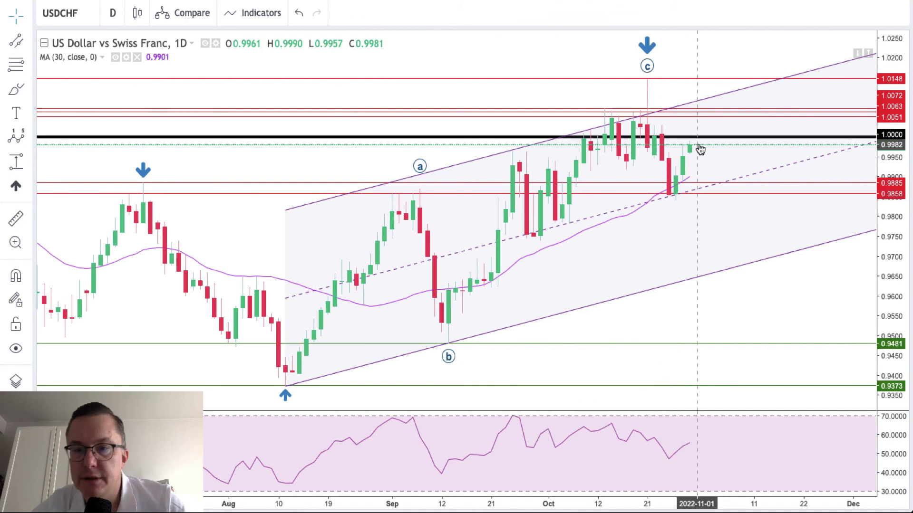
click(689, 116)
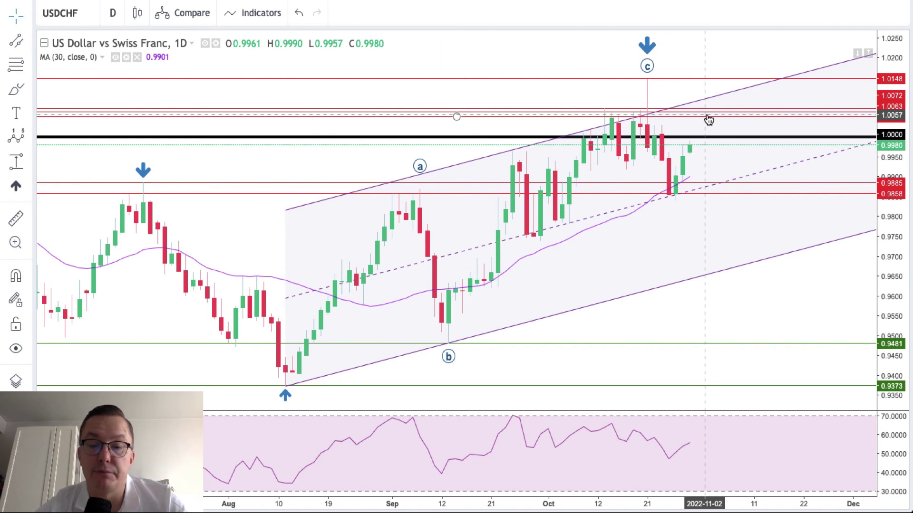
click(705, 442)
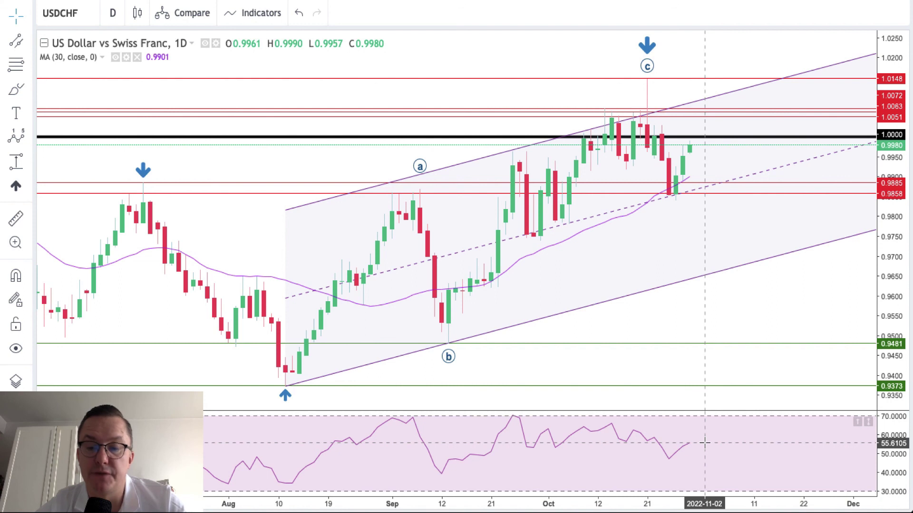